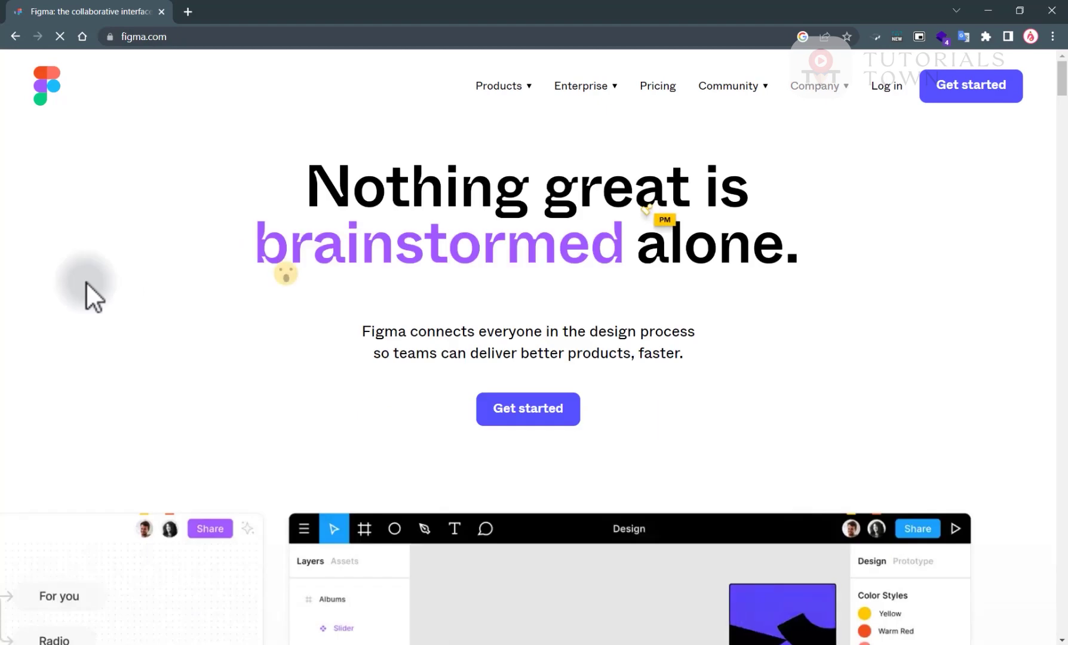
# Look through the Figma homepage, including its Brainstorm, Design and Build sections
pyautogui.scroll(-15, 286, 332)
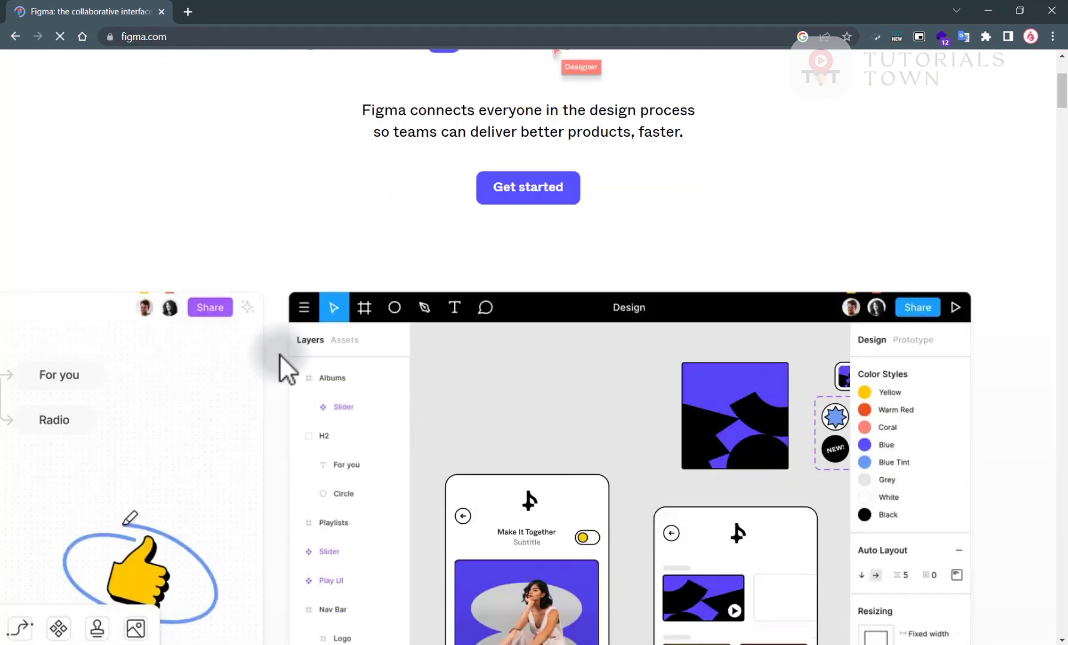
pyautogui.scroll(-10, 278, 356)
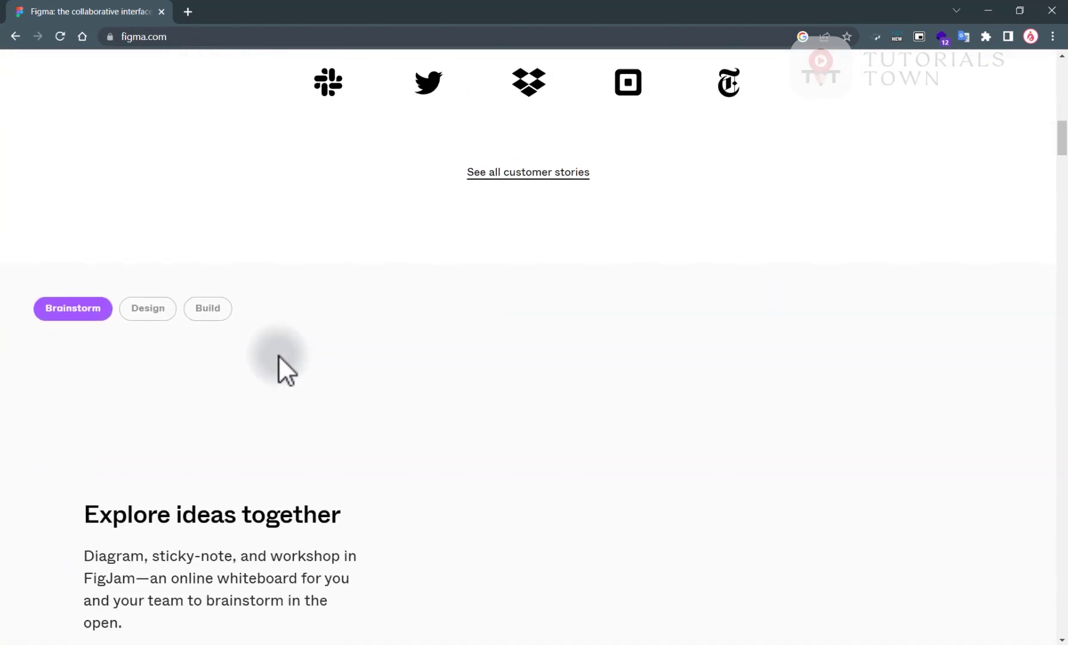
pyautogui.scroll(-10, 279, 354)
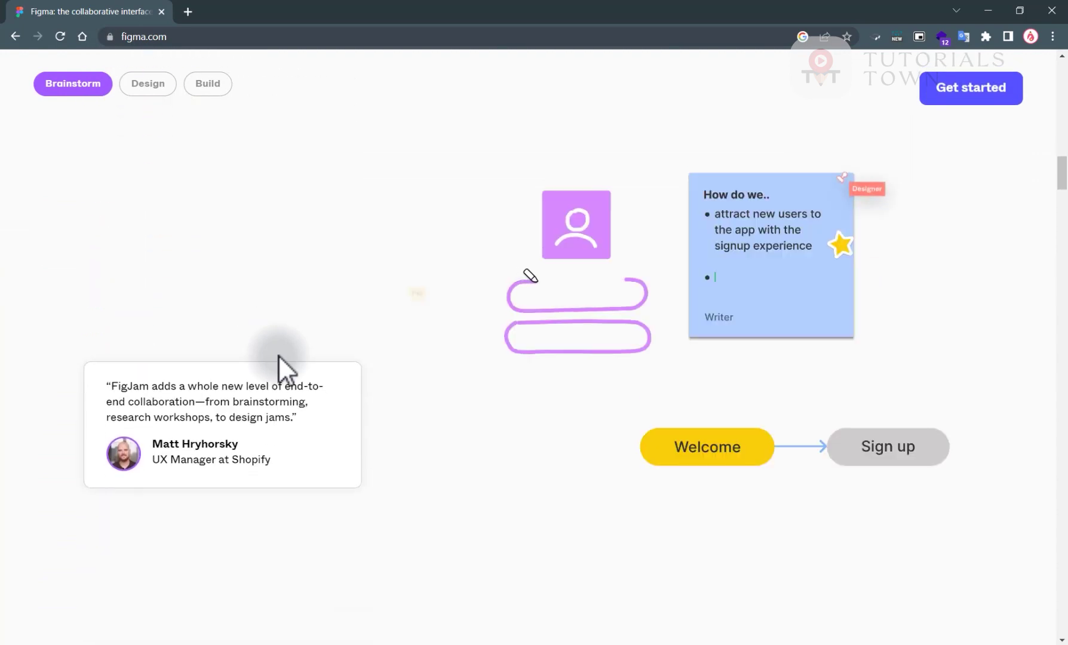
pyautogui.scroll(-3, 99, 421)
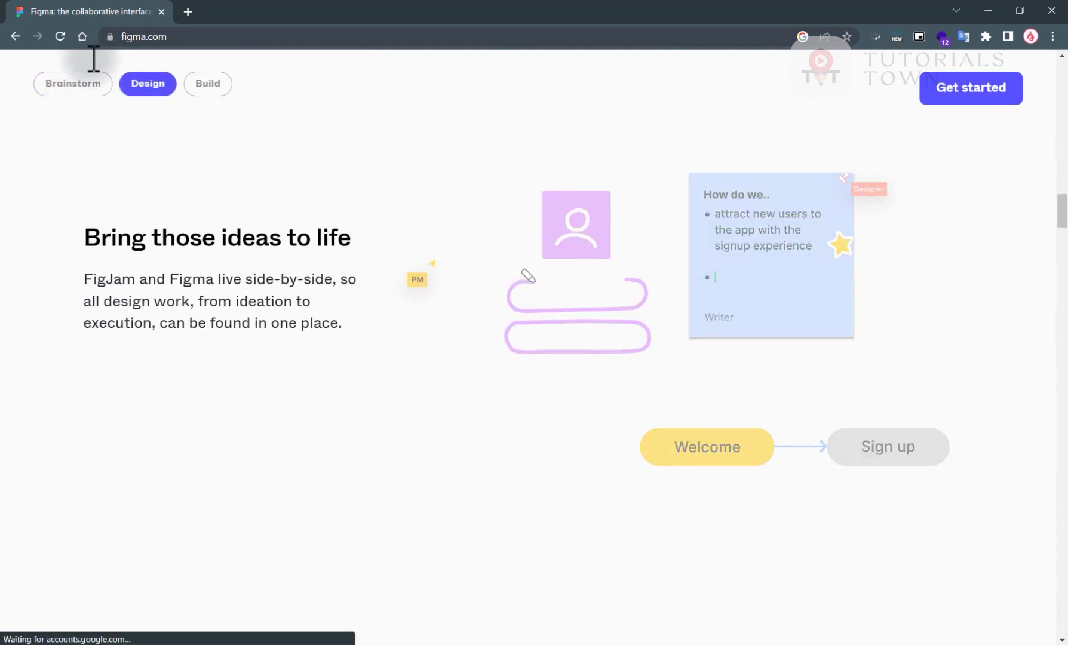
pyautogui.scroll(-10, 230, 331)
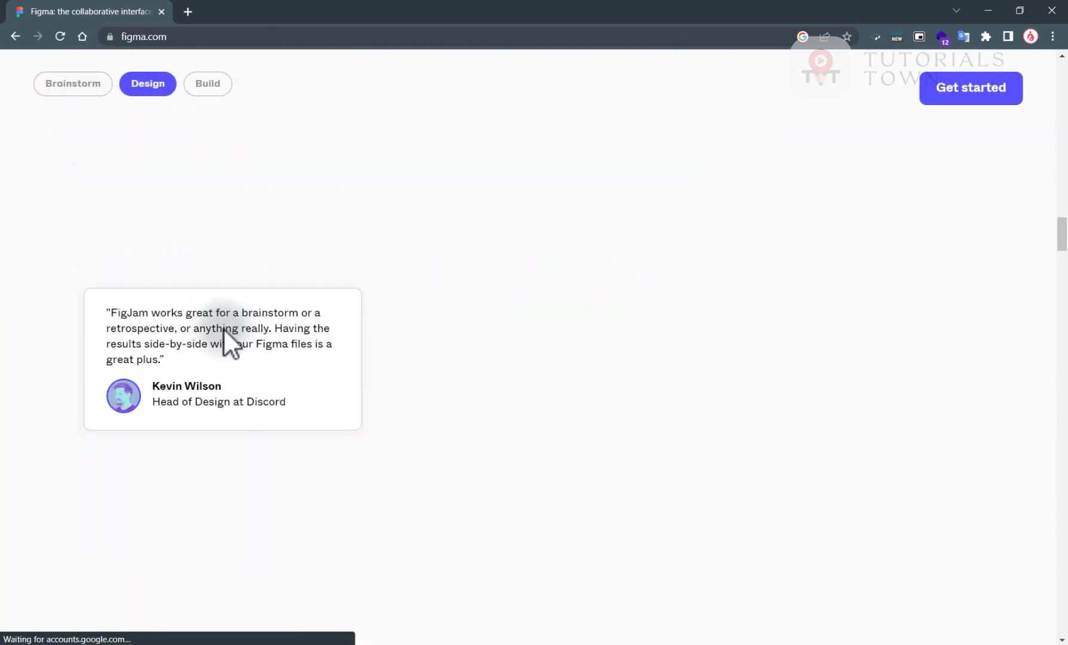
pyautogui.scroll(-20, 318, 334)
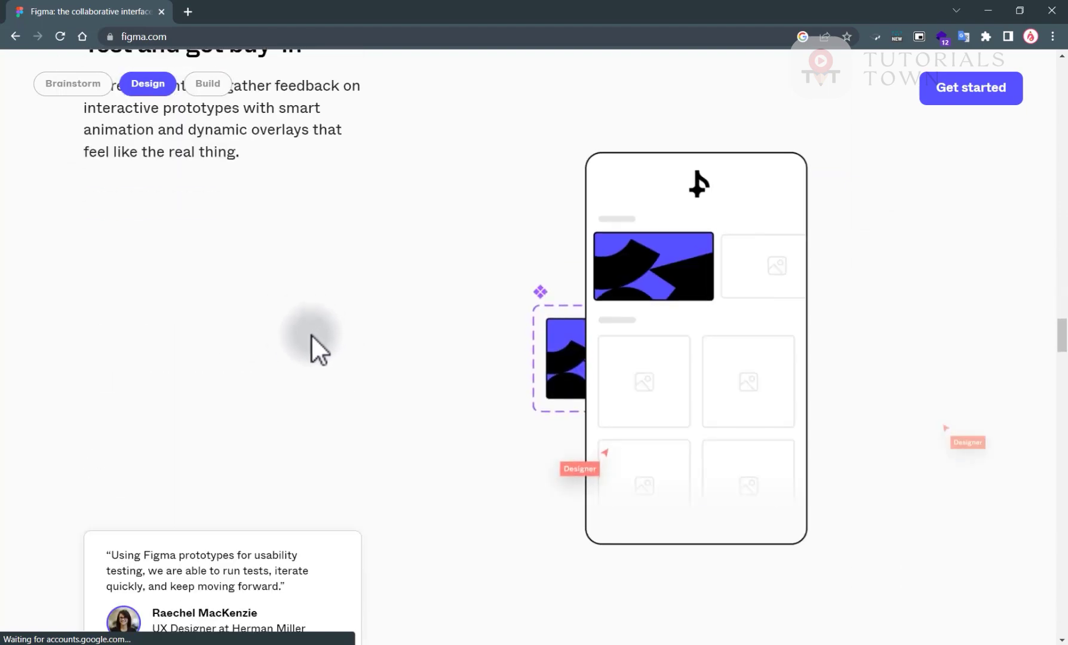
pyautogui.scroll(20, 771, 347)
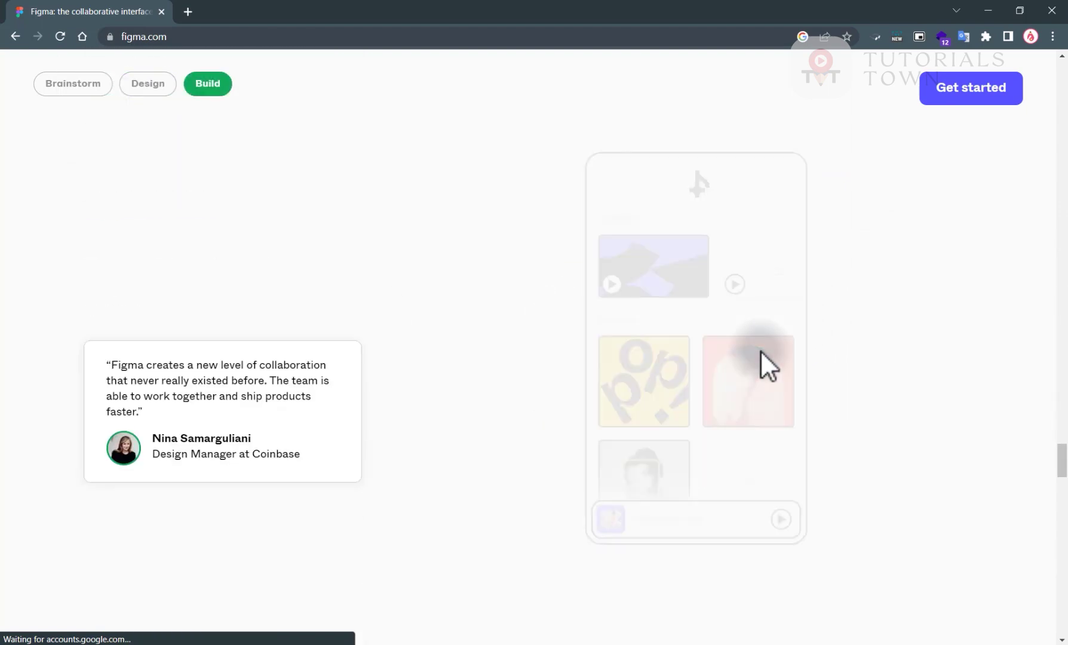
pyautogui.scroll(20, 763, 352)
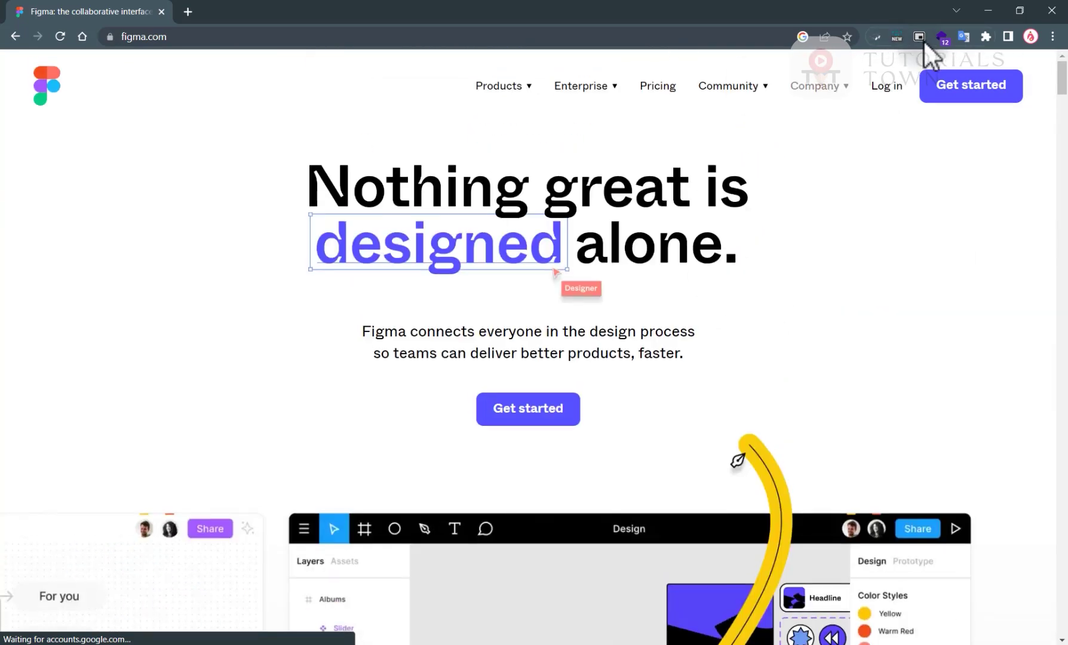
# Open the Figma Downloads page from the website's product links
pyautogui.click(498, 87)
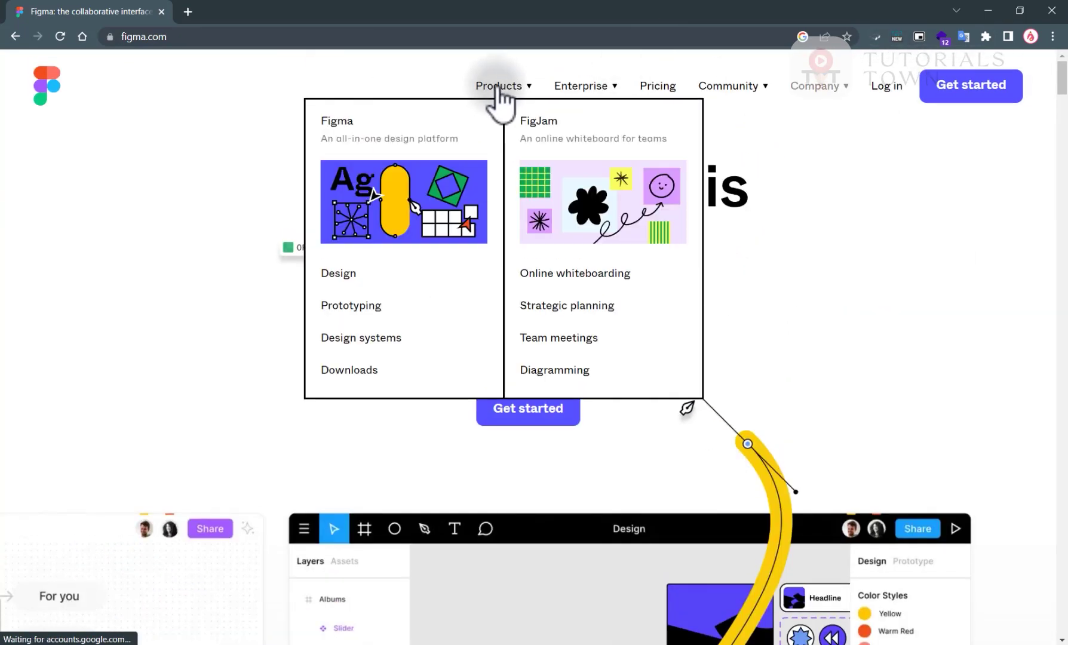
pyautogui.click(478, 90)
pyautogui.click(517, 81)
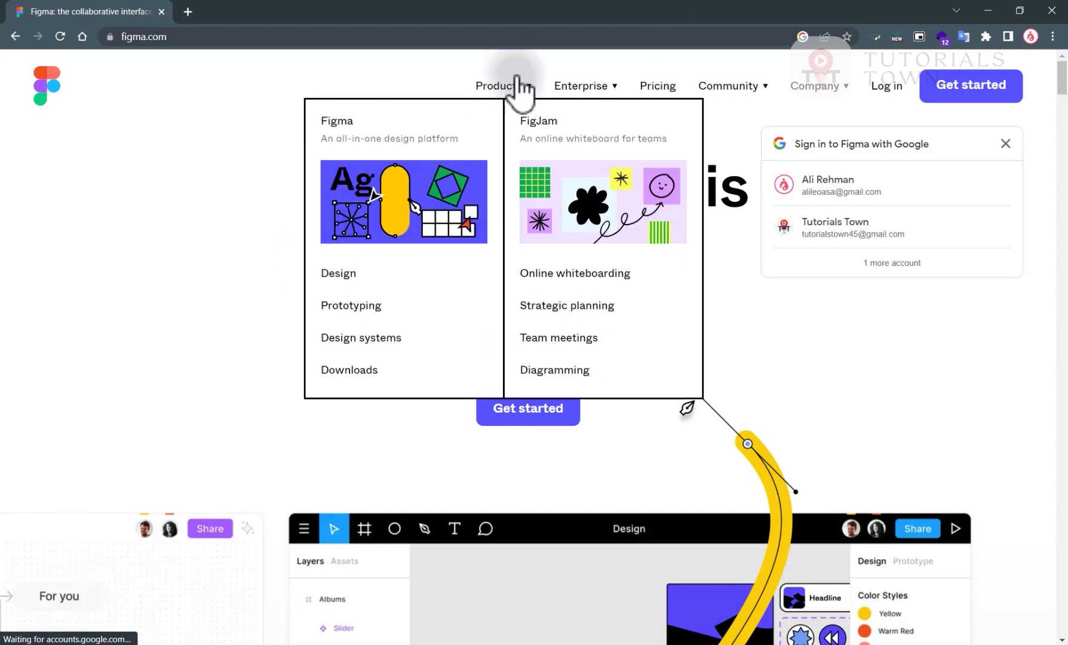
pyautogui.moveTo(500, 89)
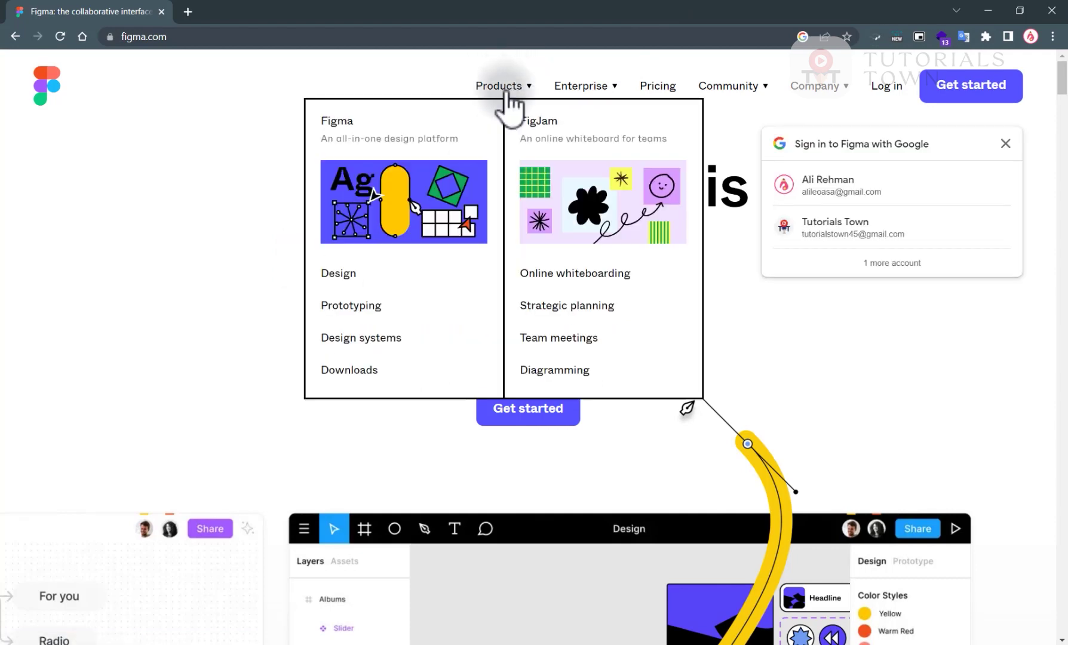
pyautogui.click(346, 370)
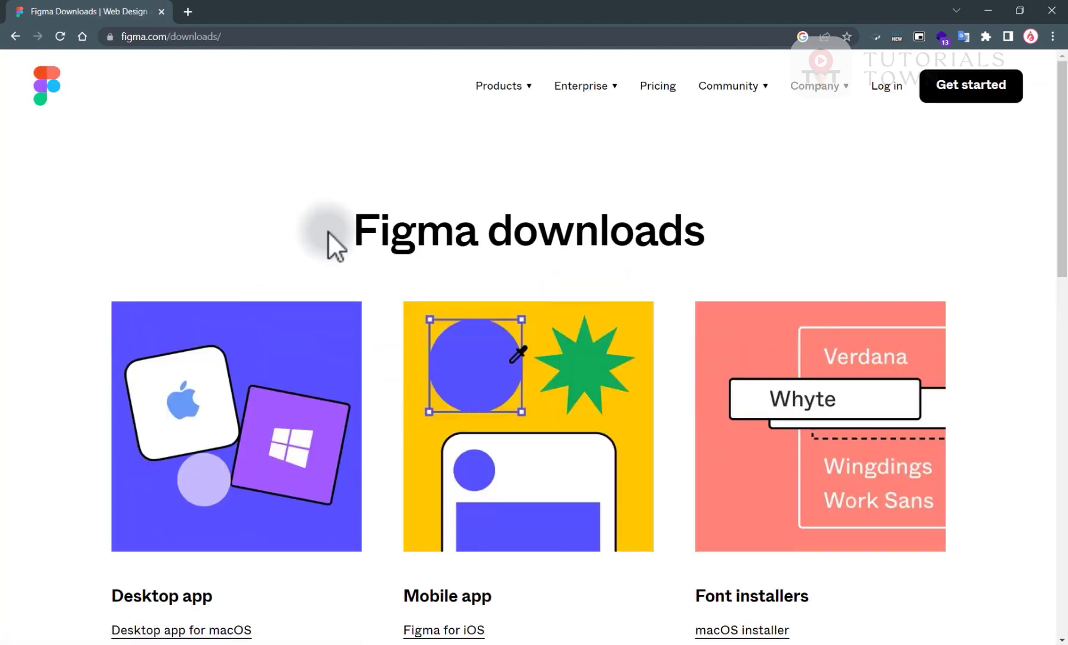
# Download the Figma desktop app for Windows and run the FigmaSetup.exe installer
pyautogui.scroll(-4, 317, 395)
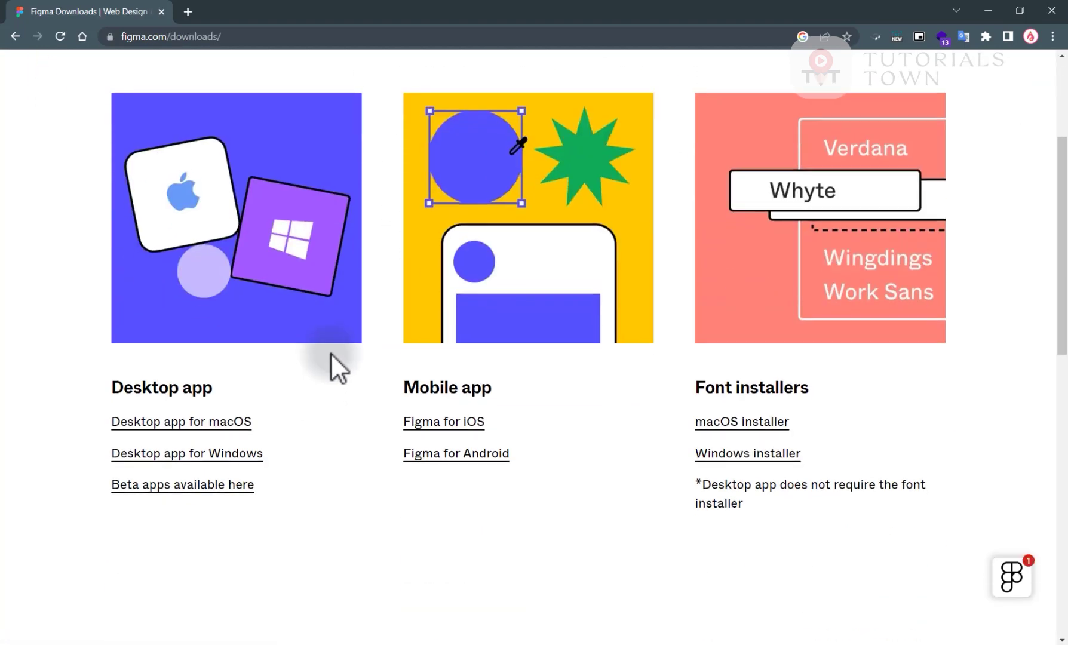
pyautogui.moveTo(98, 389); pyautogui.dragTo(212, 388)
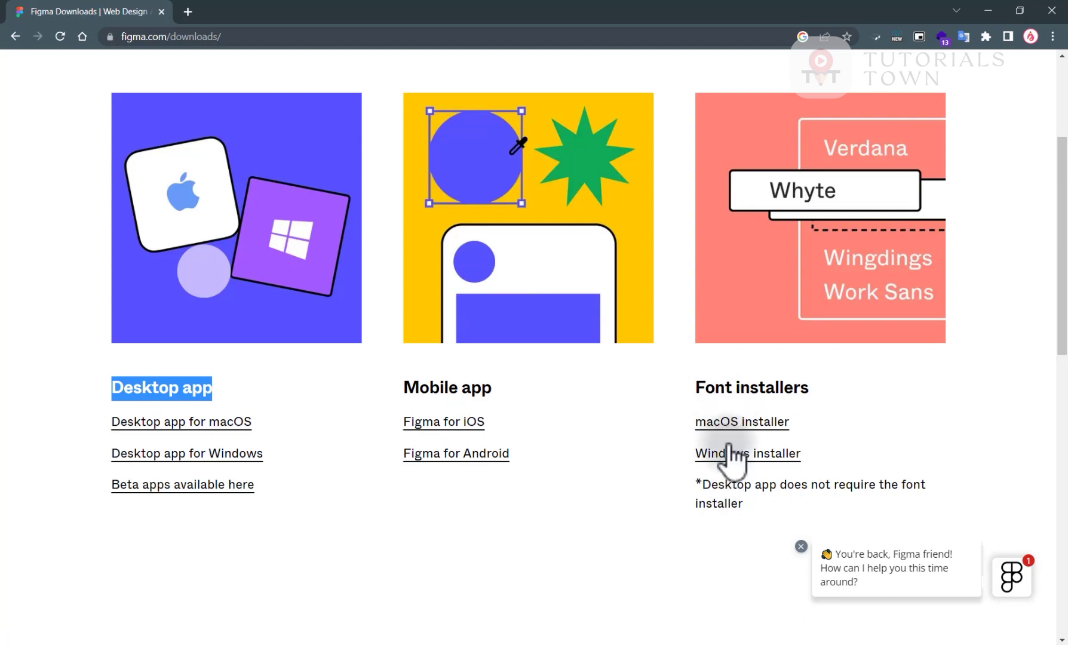
pyautogui.moveTo(701, 484); pyautogui.dragTo(745, 509)
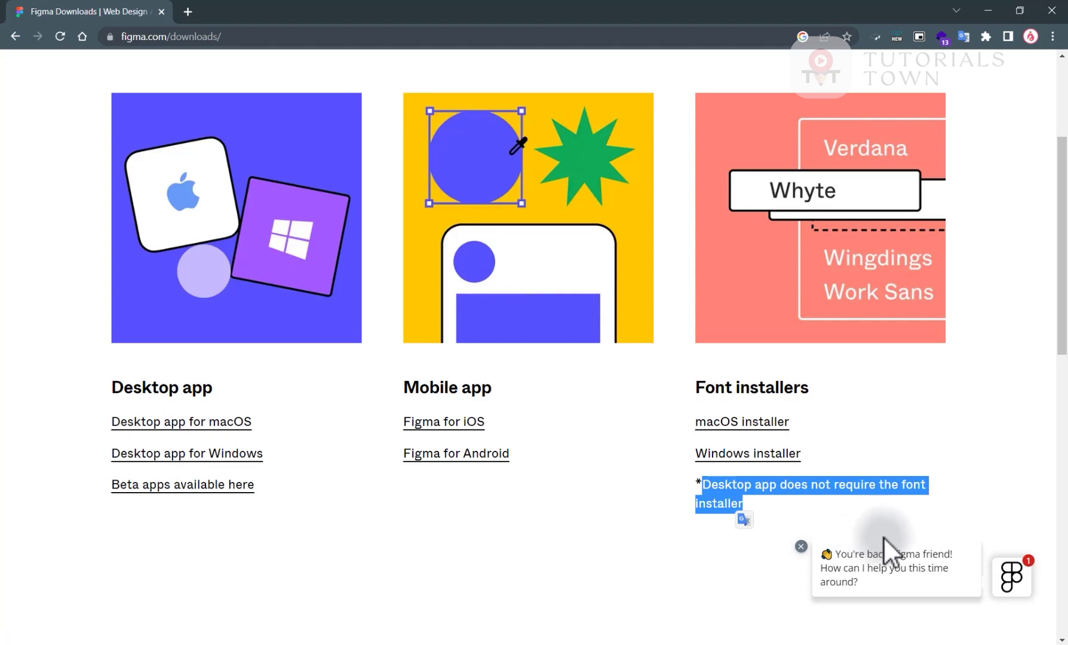
pyautogui.click(564, 575)
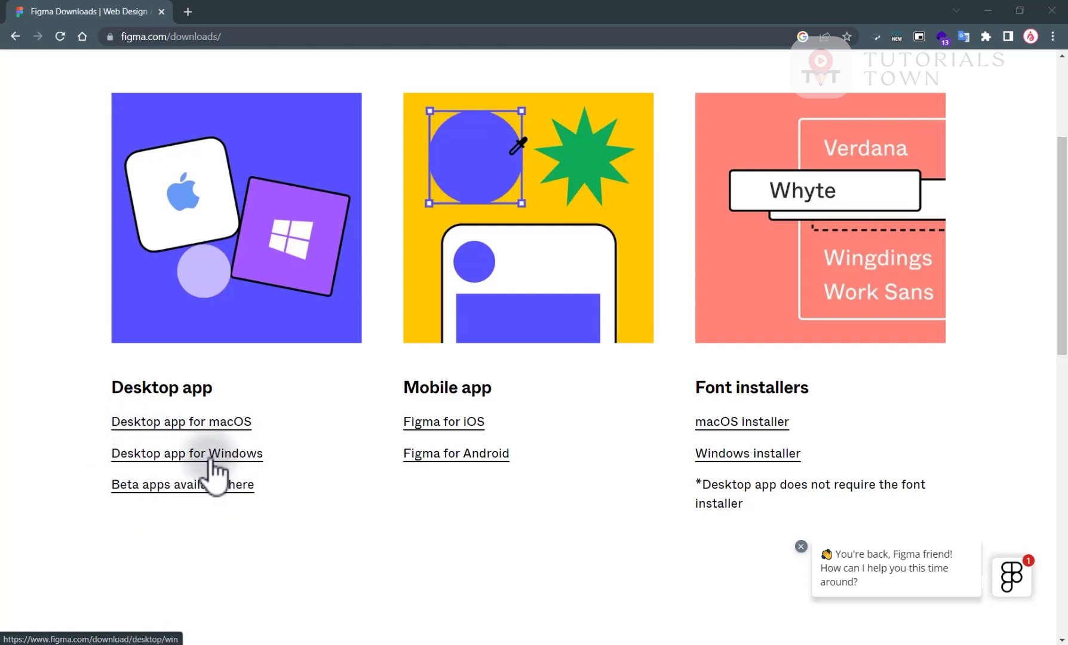
pyautogui.click(146, 456)
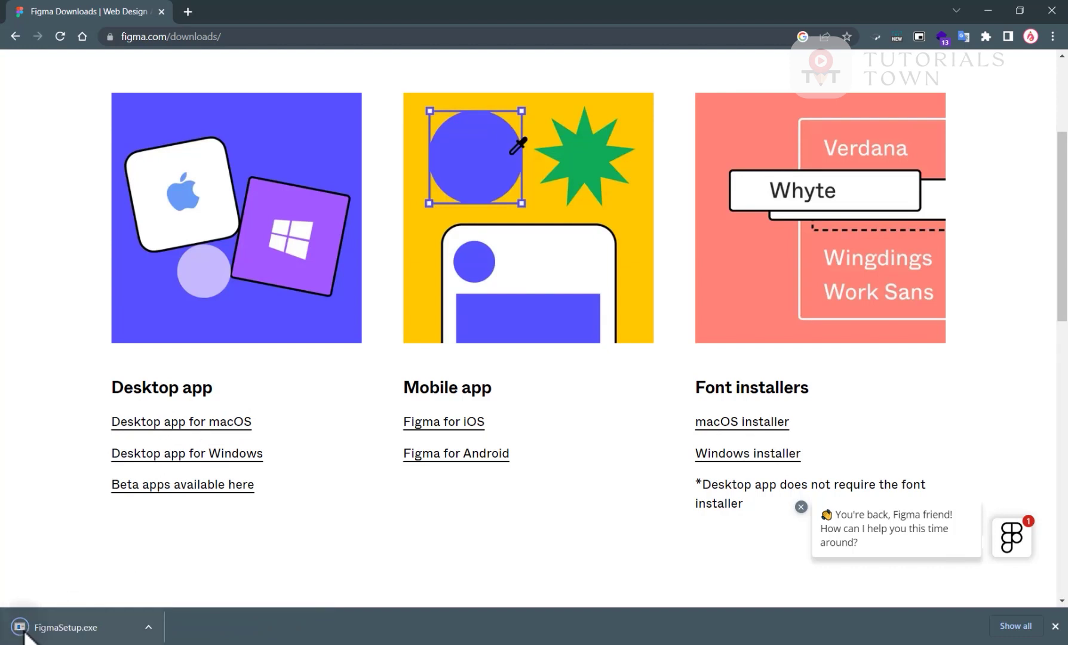
pyautogui.click(53, 635)
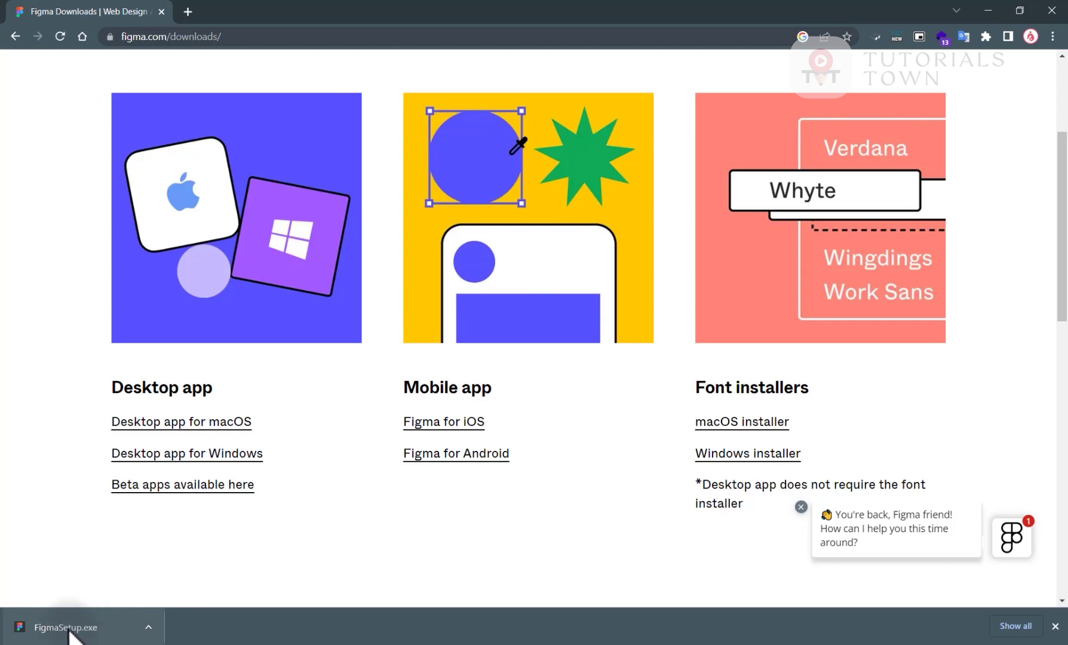
pyautogui.click(68, 631)
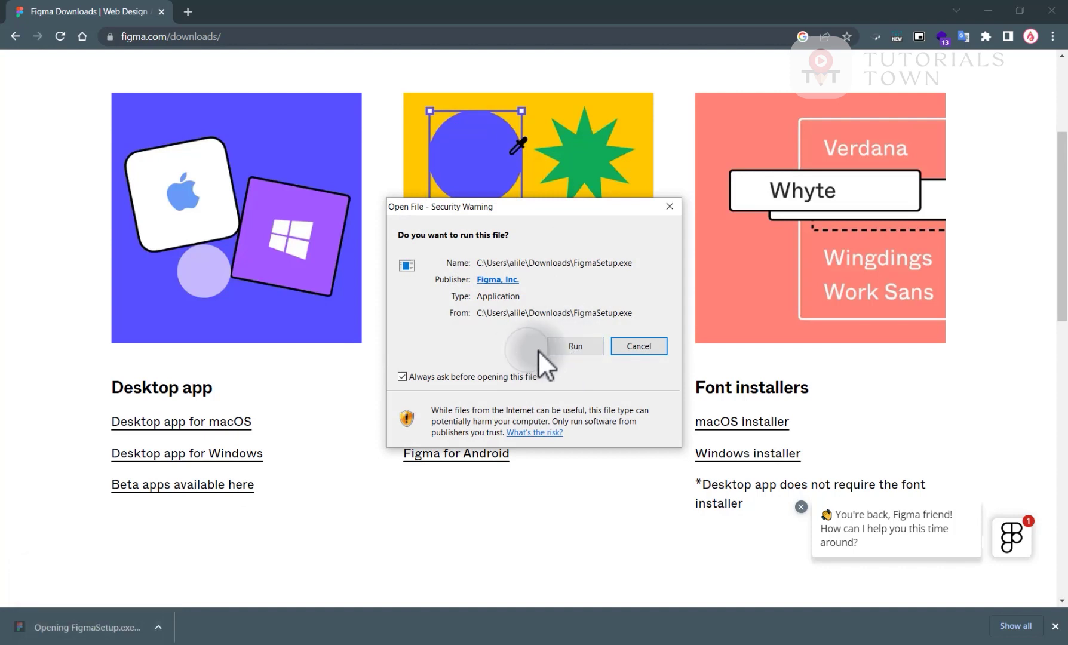
pyautogui.click(559, 346)
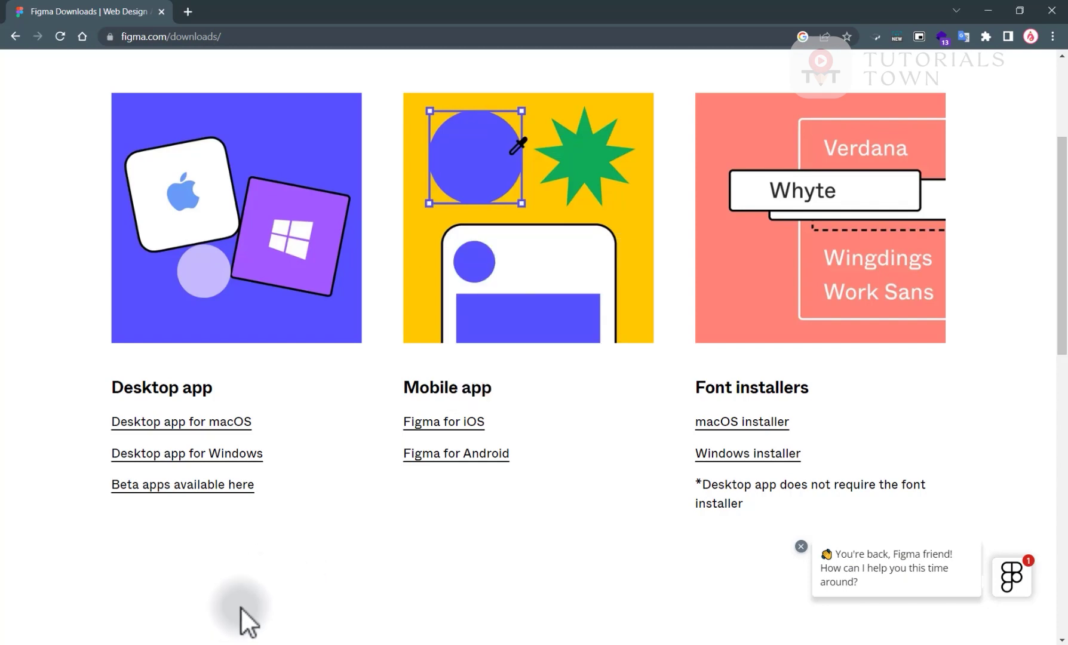
# Examine the rest of the downloads page, including the "Try Figma for free" sign-up form with its email and password fields
pyautogui.scroll(-6, 241, 606)
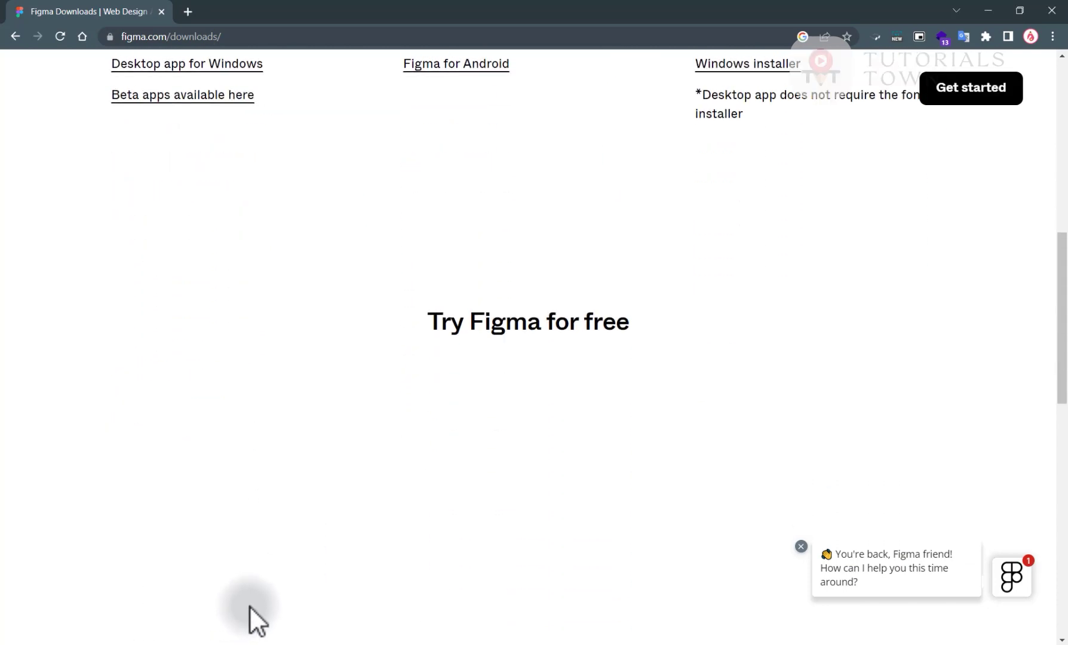
pyautogui.scroll(7, 250, 605)
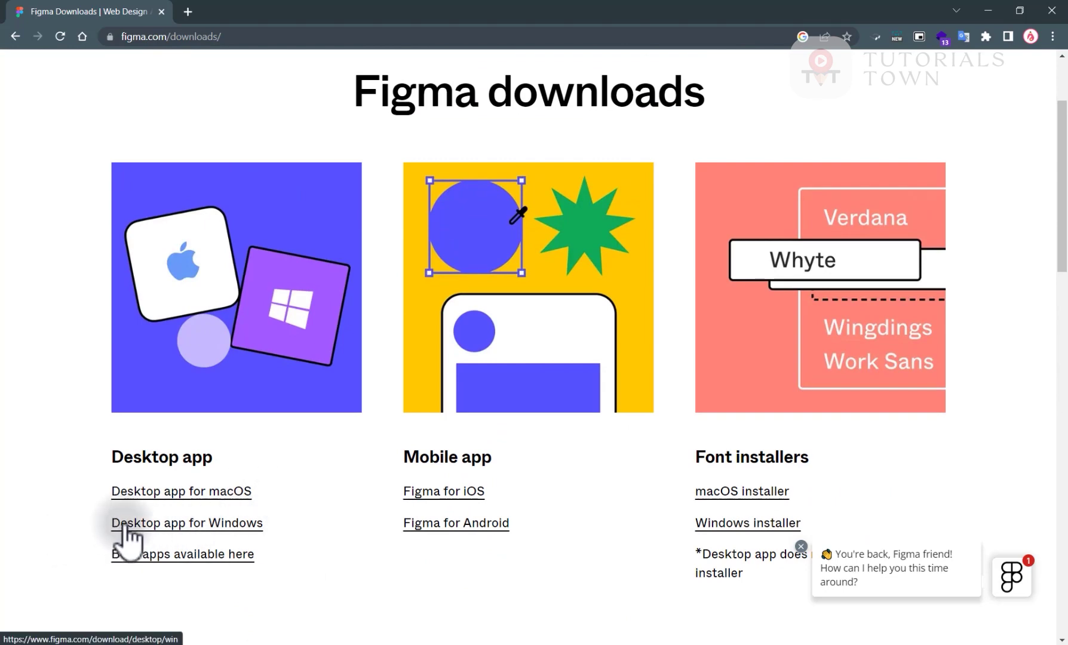
pyautogui.scroll(-8, 410, 538)
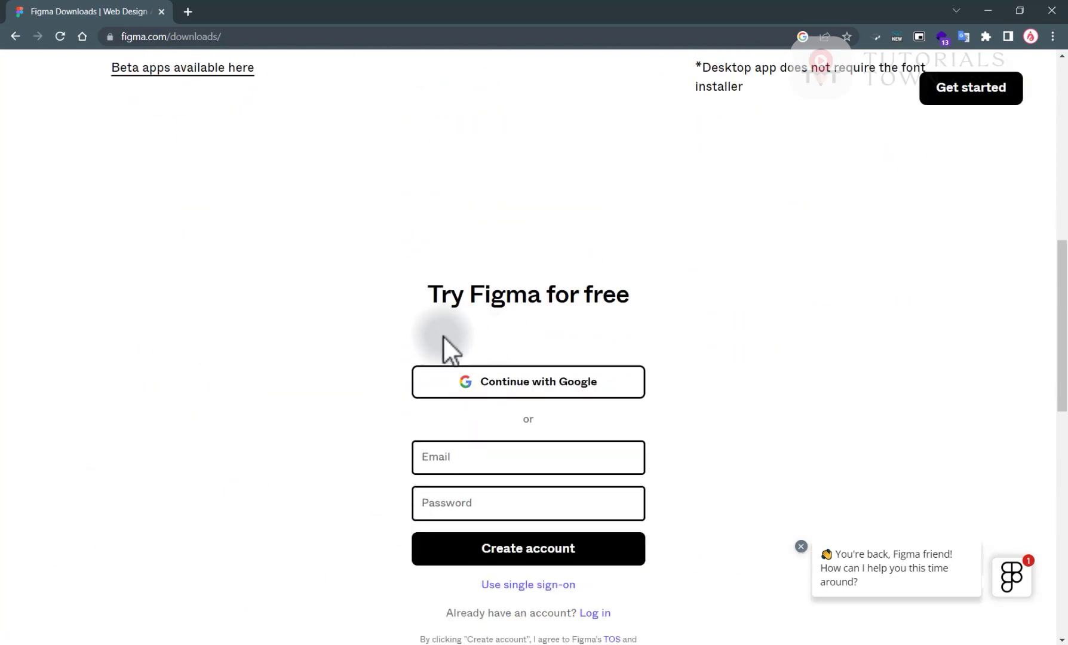
pyautogui.moveTo(425, 295); pyautogui.dragTo(632, 295)
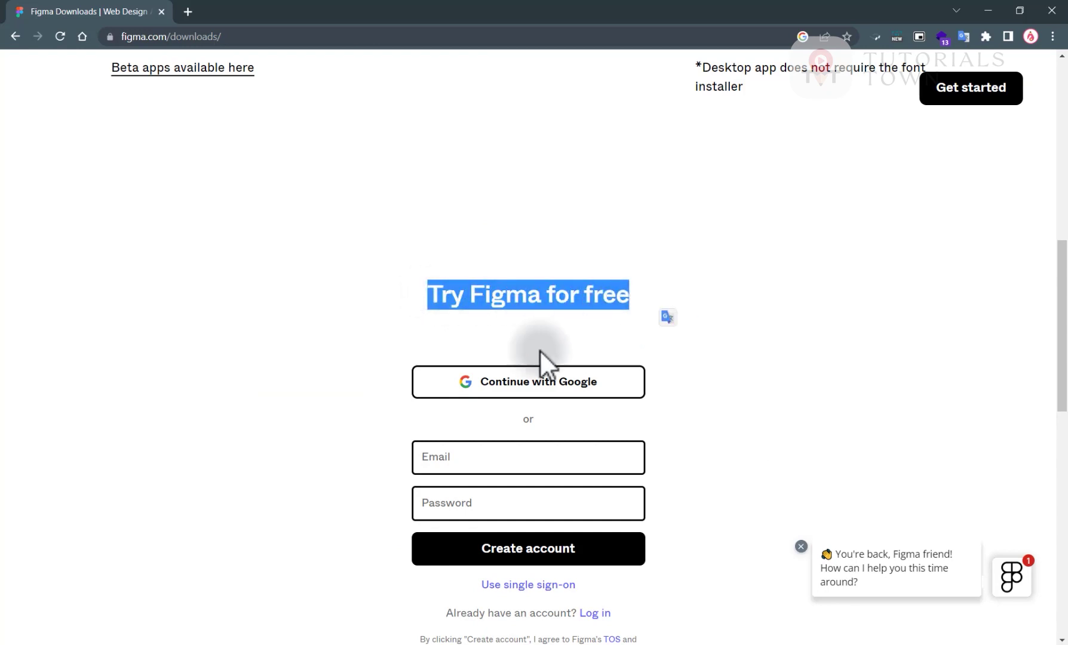
pyautogui.scroll(-2, 482, 445)
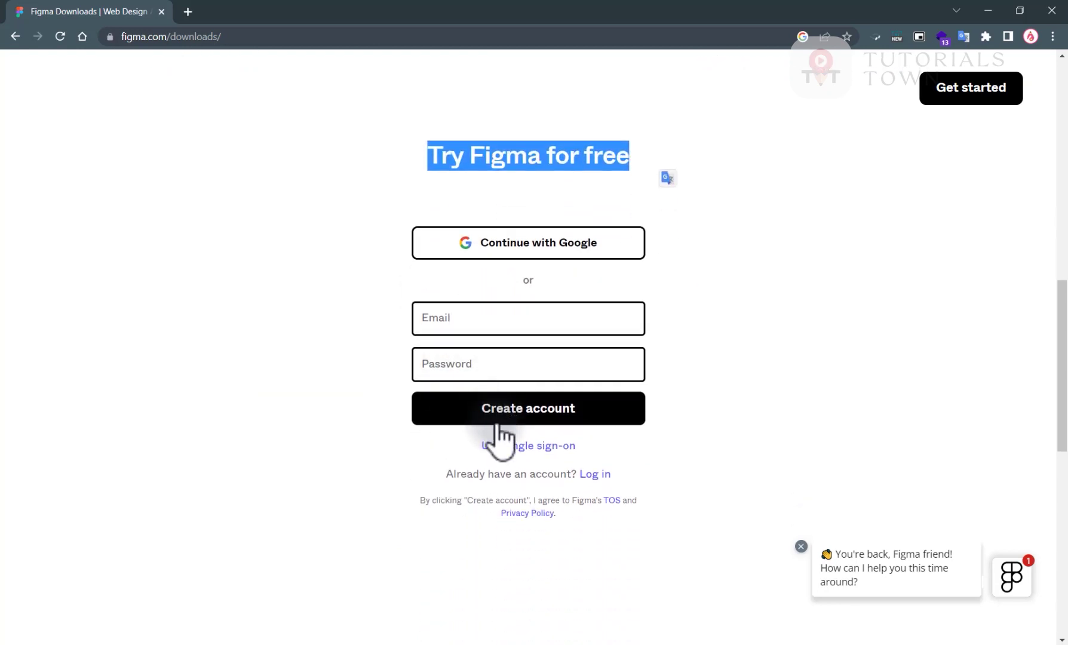
pyautogui.click(445, 326)
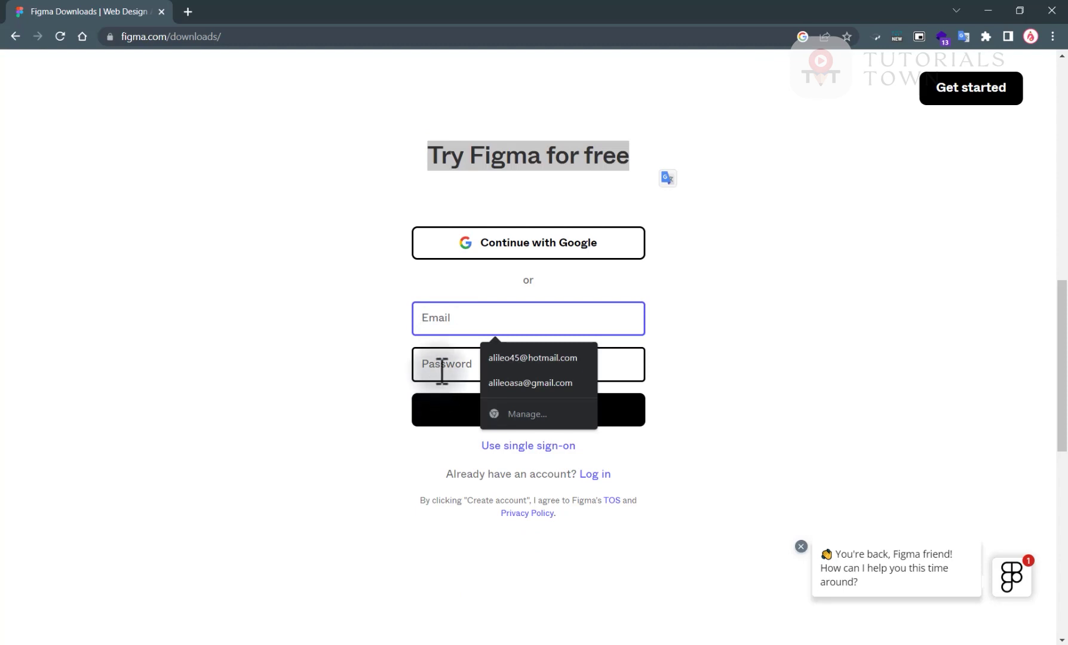
pyautogui.click(441, 372)
pyautogui.click(710, 454)
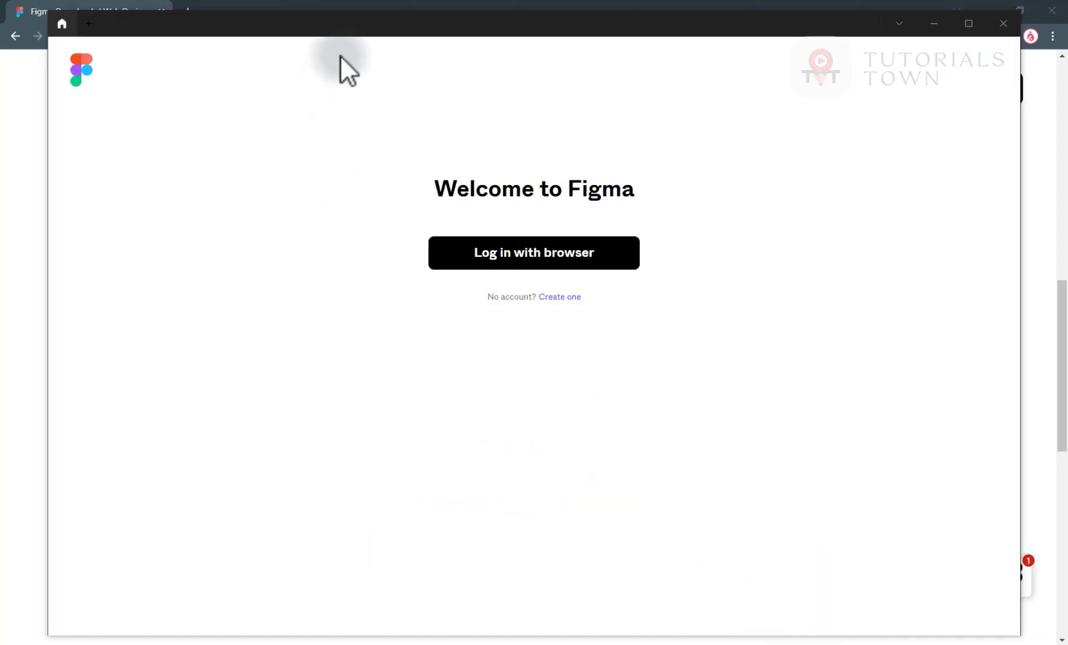
# Maximize the Figma desktop app window and open the account creation page from its welcome screen
pyautogui.moveTo(340, 54); pyautogui.dragTo(369, 3)
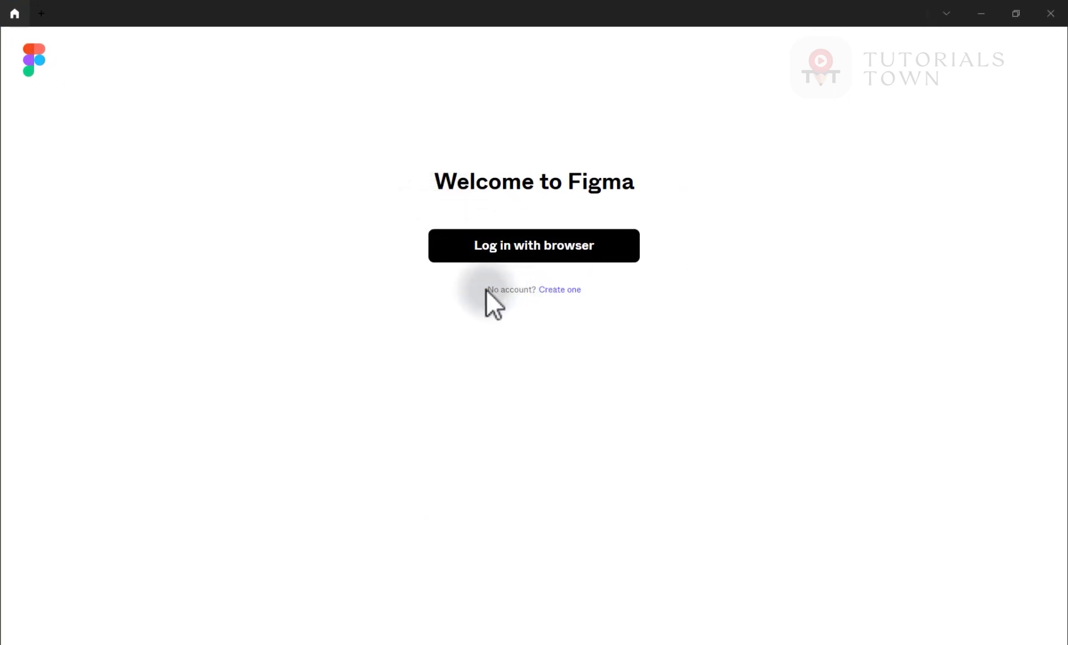
pyautogui.moveTo(485, 289); pyautogui.dragTo(541, 296)
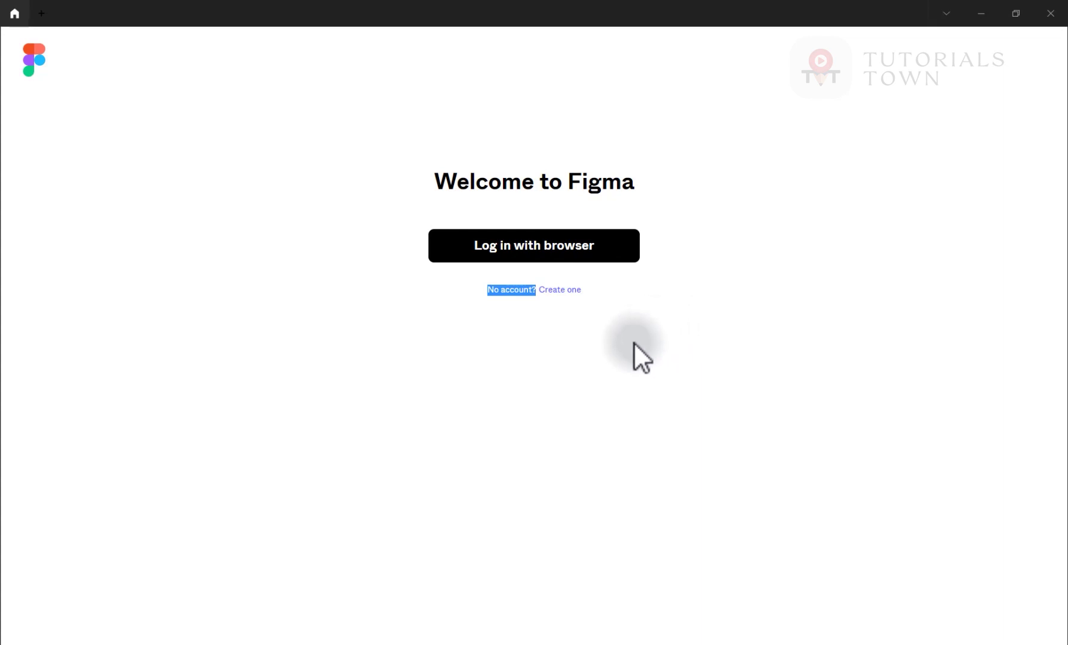
pyautogui.click(553, 289)
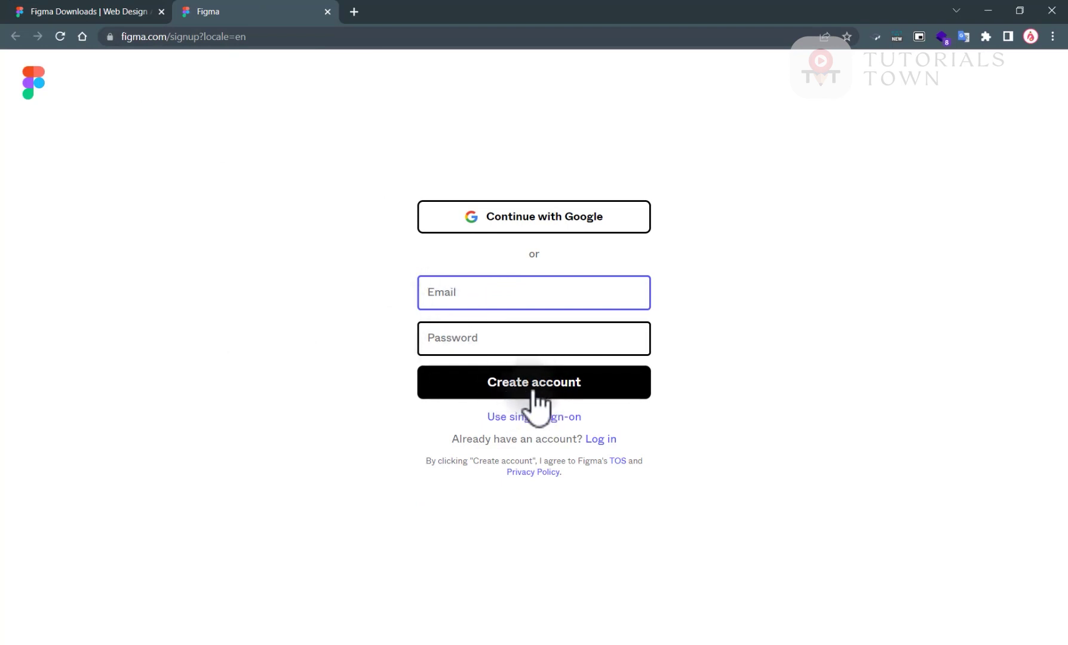
# Fill in the account email and password on the sign-up page and submit them to create the account
pyautogui.click(471, 292)
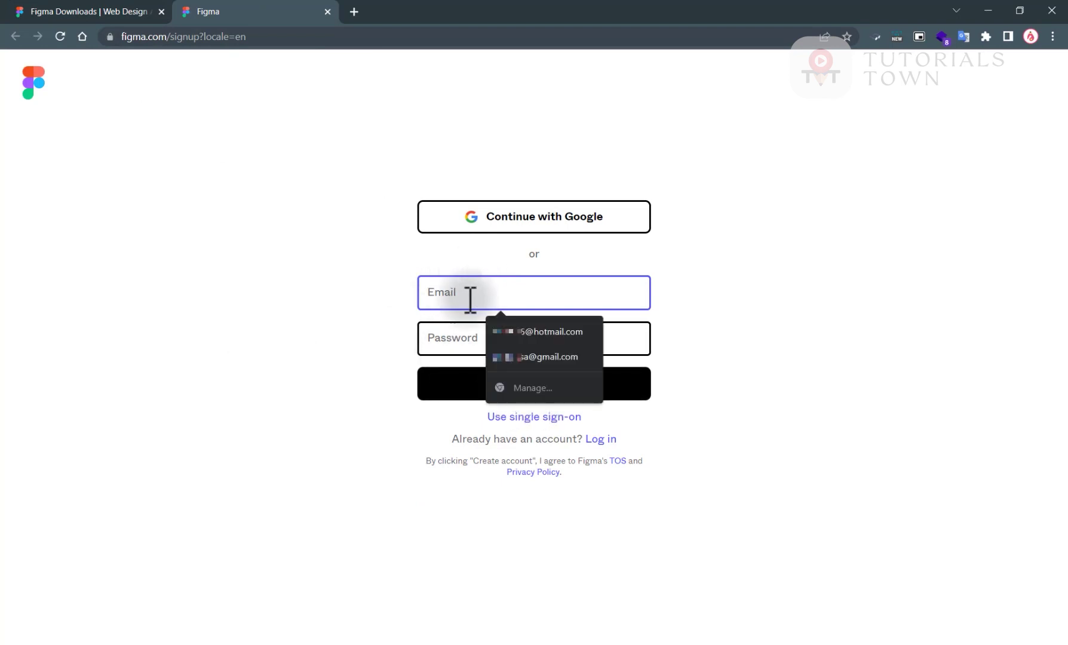
pyautogui.click(535, 331)
pyautogui.click(495, 335)
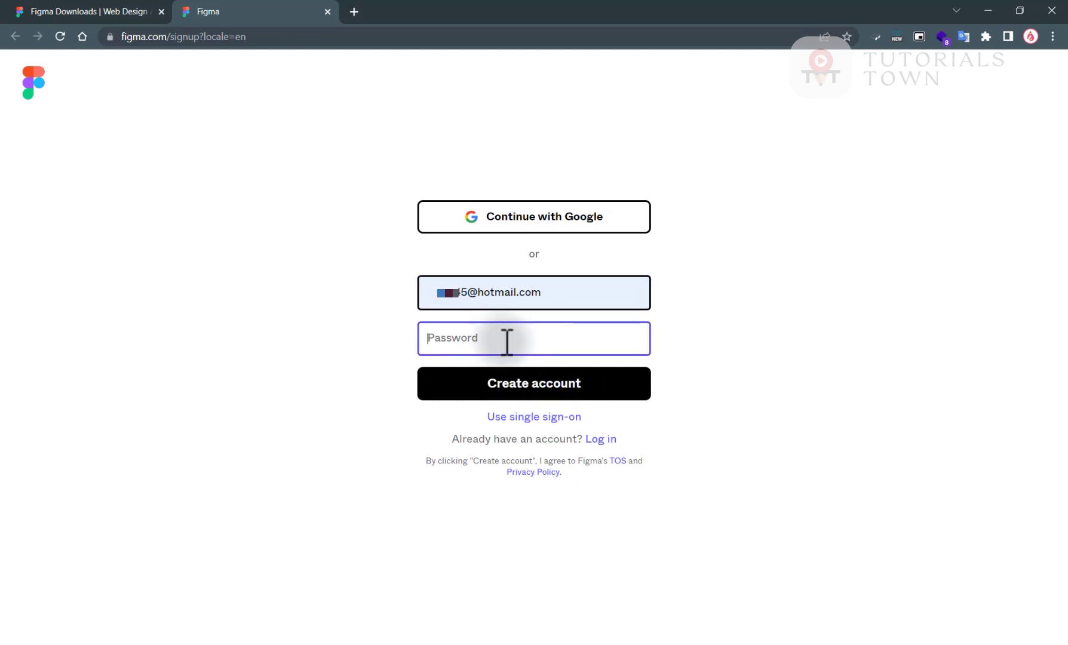
pyautogui.write('••••••••••••••')
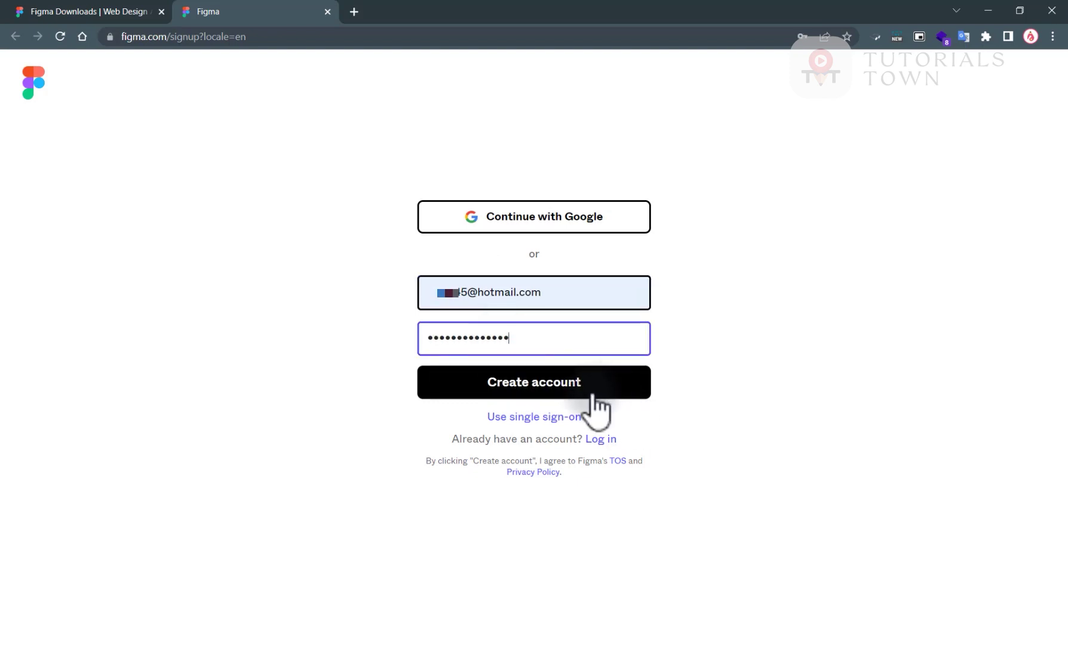
pyautogui.click(594, 407)
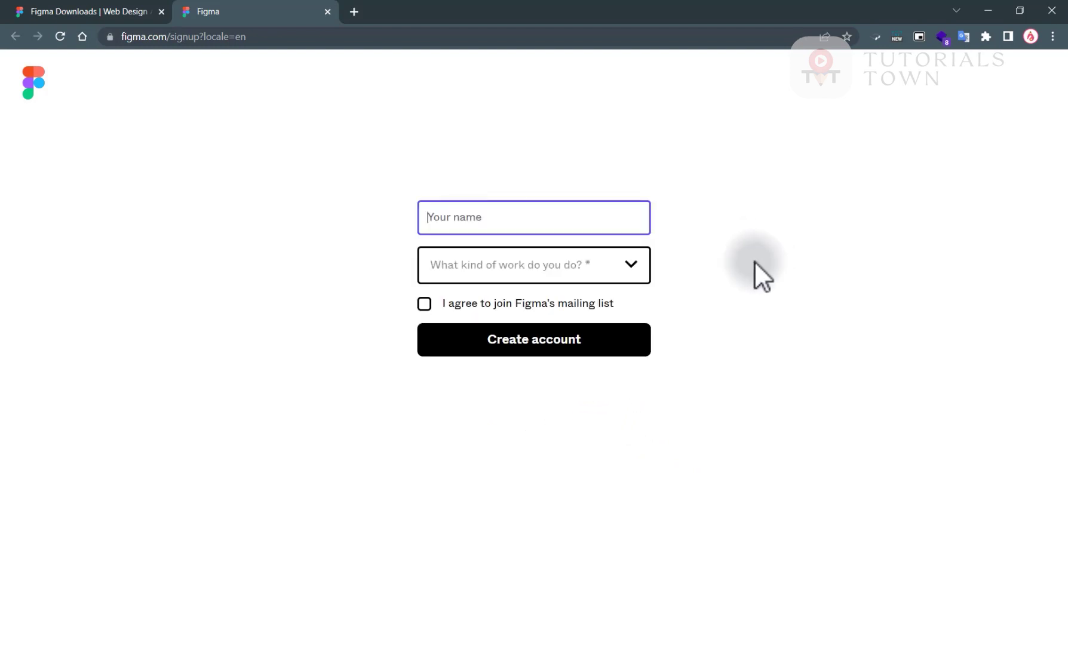
# Fill in the account holder's name on the sign-up form and choose Design as the kind of work
pyautogui.click(450, 217)
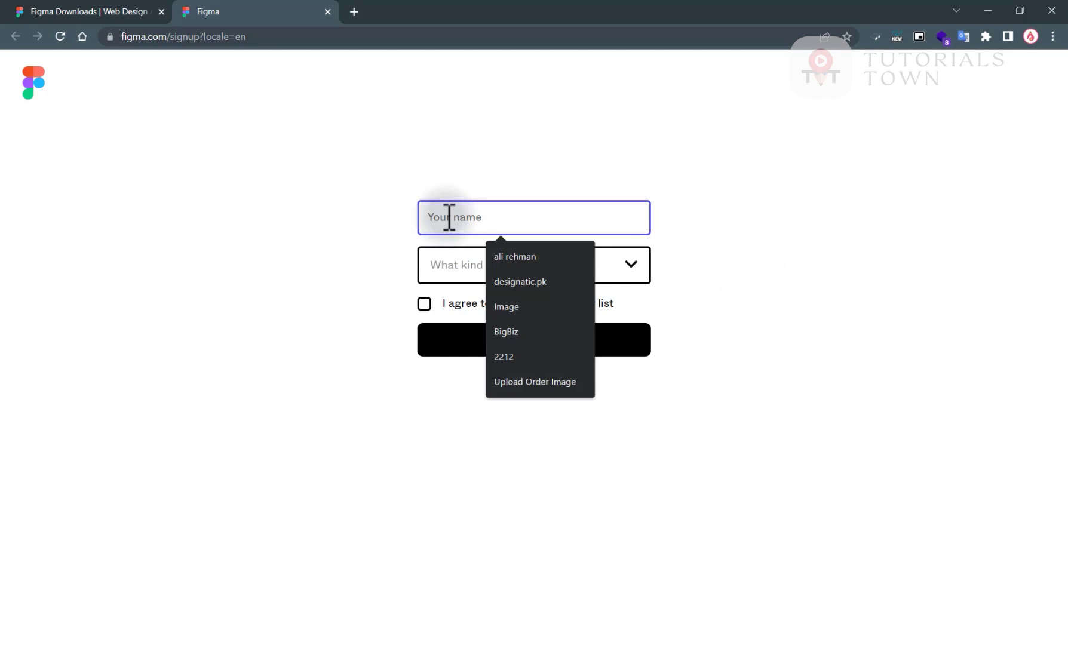
pyautogui.click(515, 256)
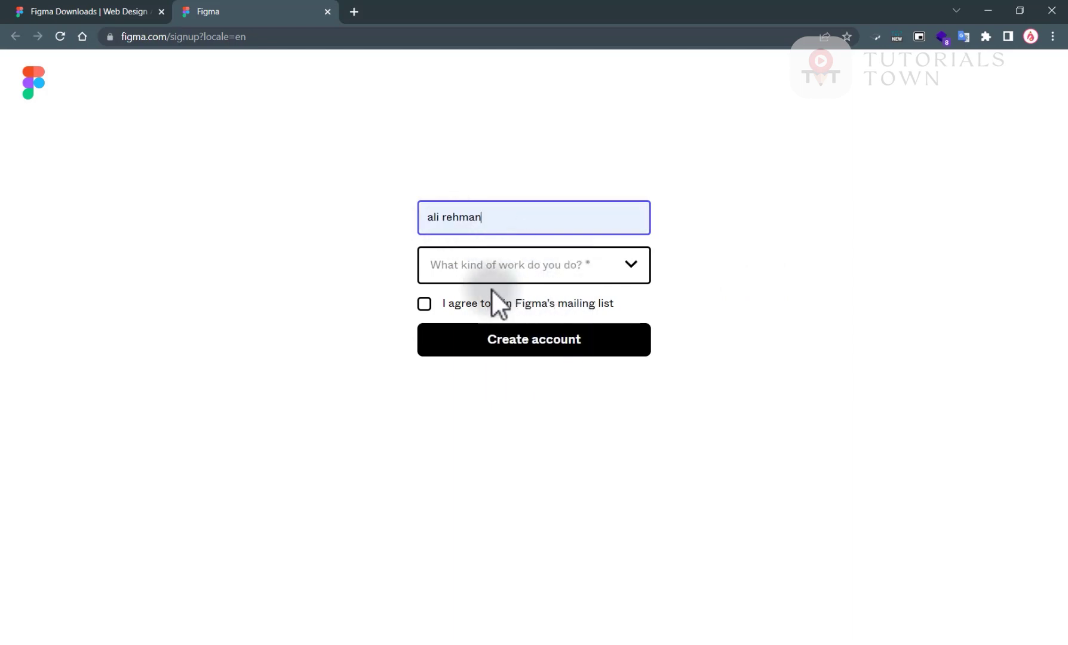
pyautogui.click(757, 282)
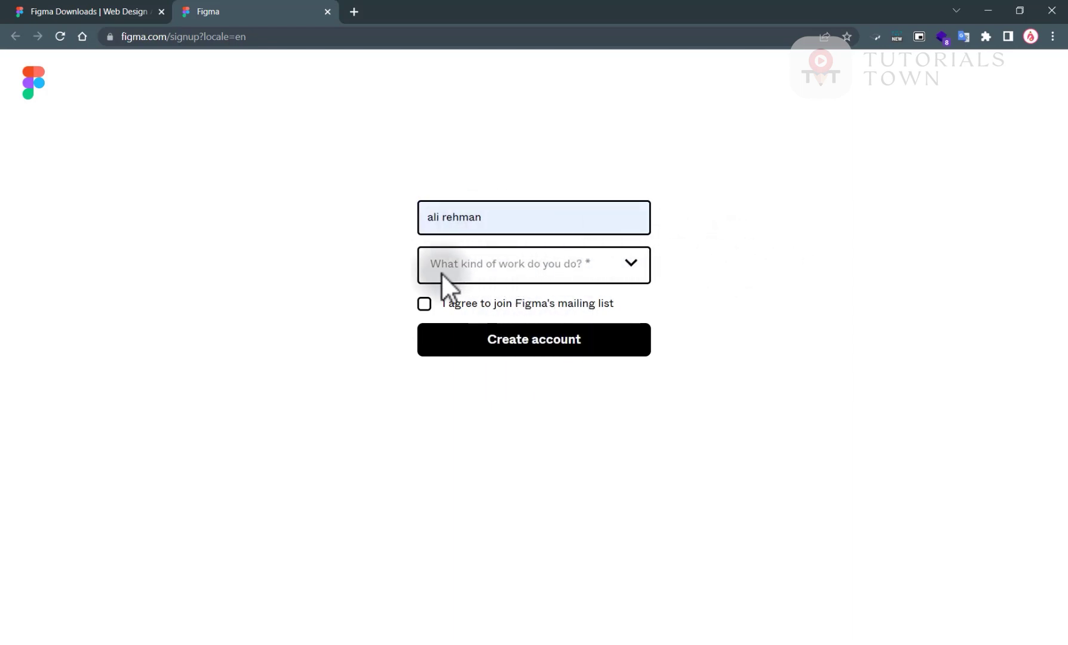
pyautogui.click(575, 267)
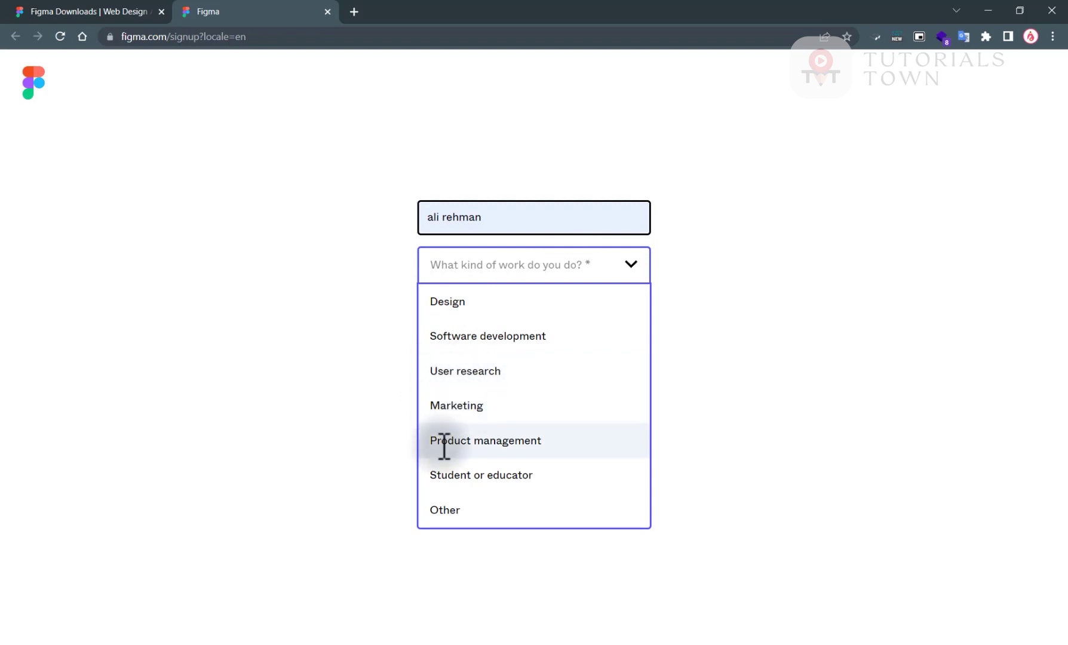
pyautogui.click(454, 311)
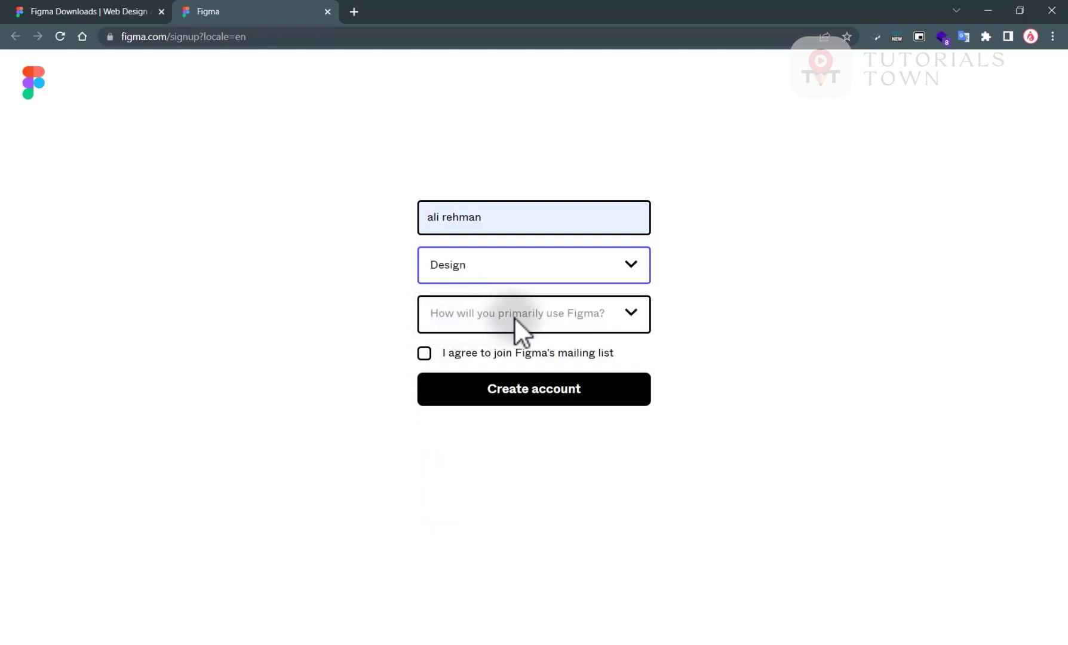
# Set the primary use of Figma to For work, agree to join the mailing list, and submit the account form
pyautogui.click(628, 312)
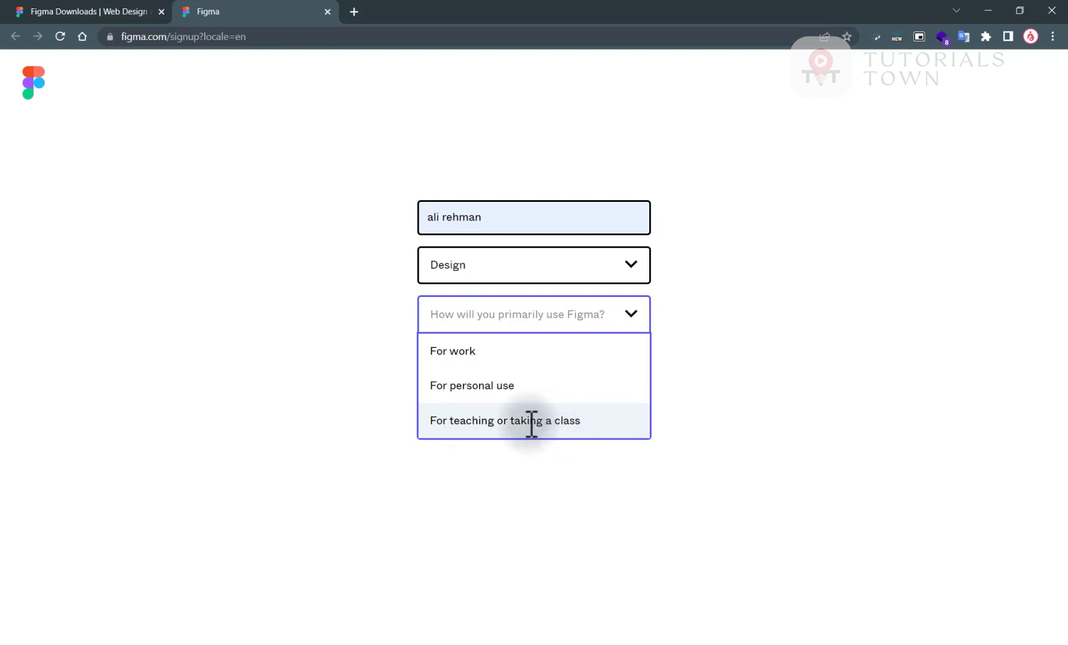
pyautogui.click(472, 352)
pyautogui.click(424, 353)
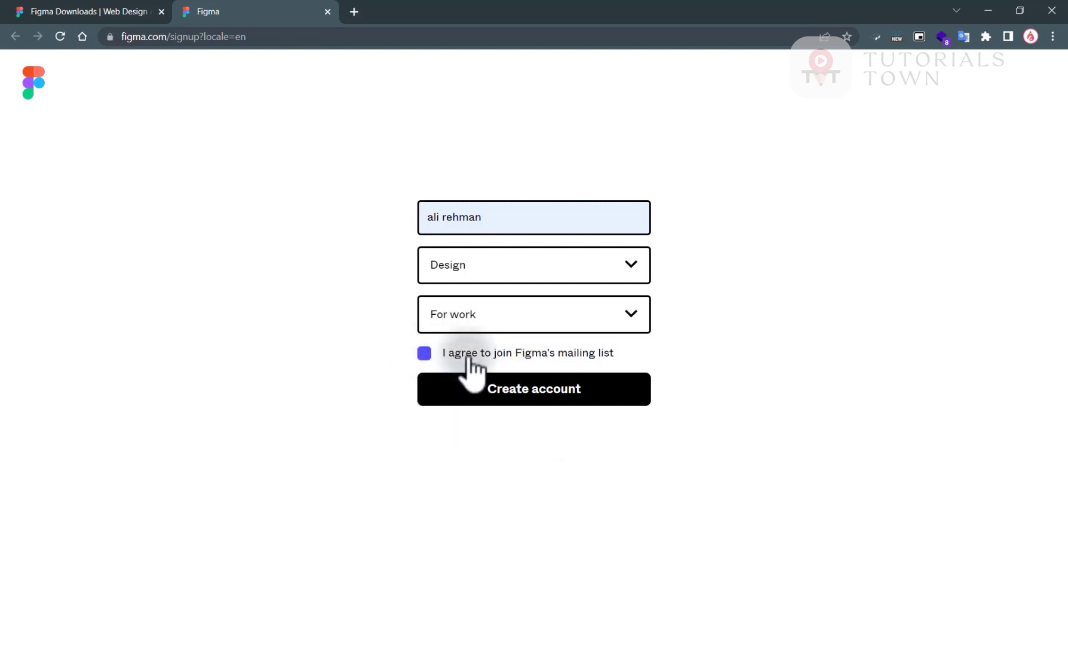
pyautogui.click(514, 391)
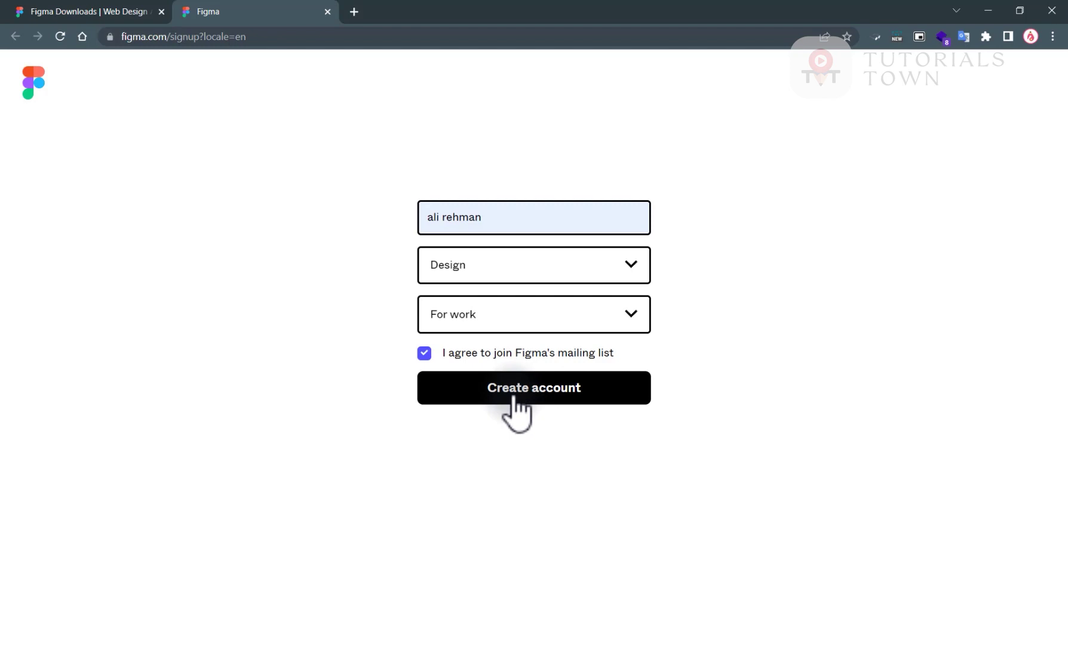
pyautogui.click(512, 397)
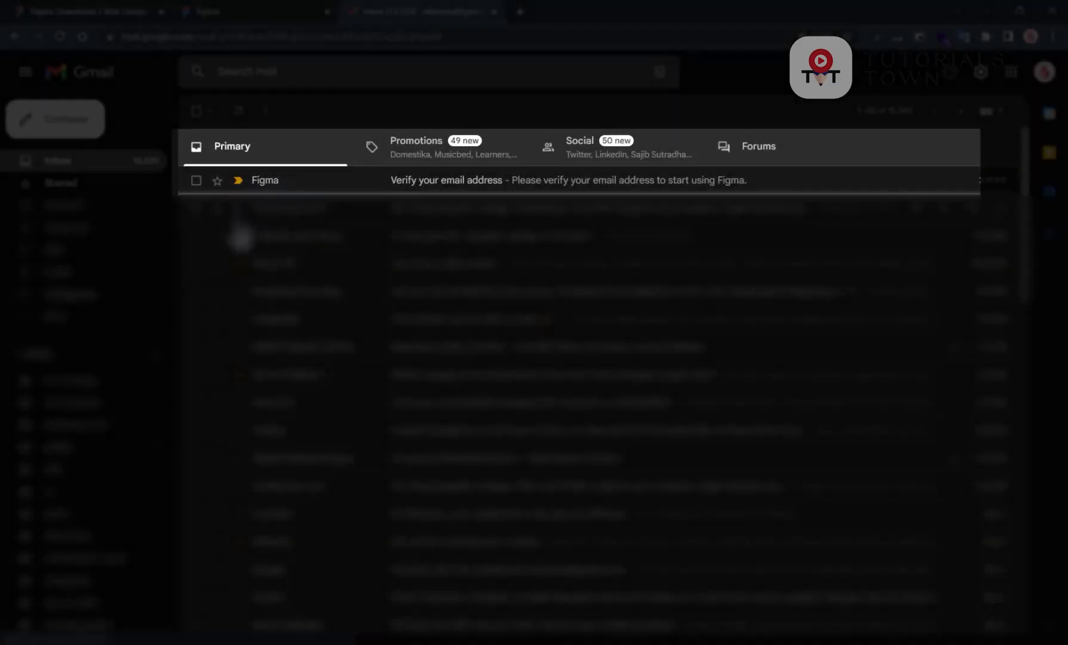
# Switch to Gmail, verify the email address through Figma's verification message, and open the Figma desktop app with the new account
pyautogui.click(263, 180)
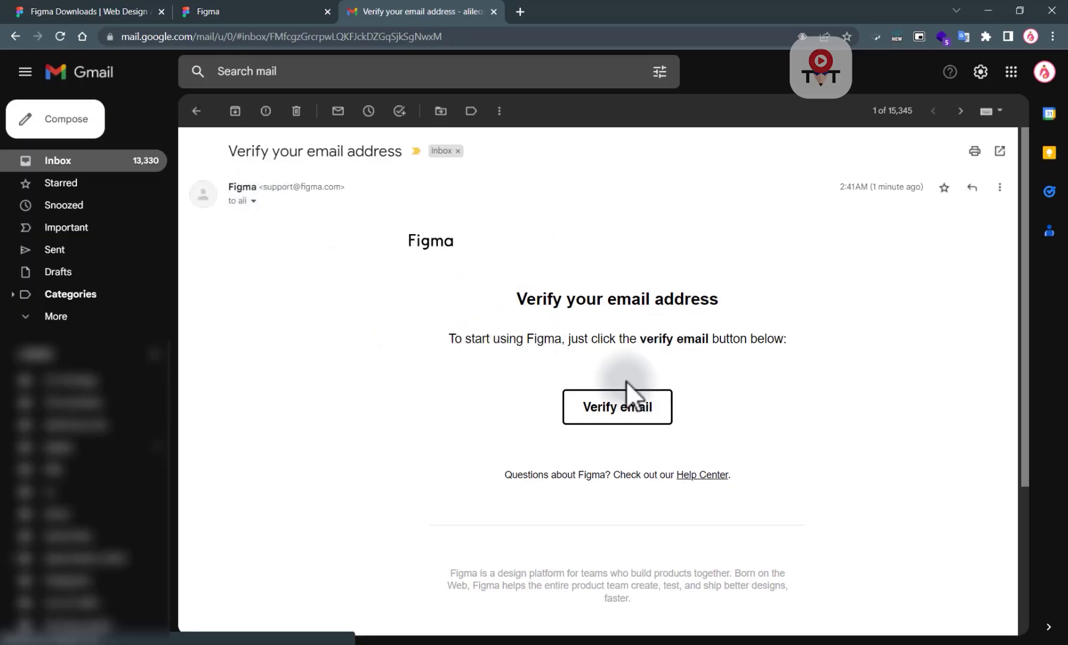
pyautogui.moveTo(514, 300); pyautogui.dragTo(752, 313)
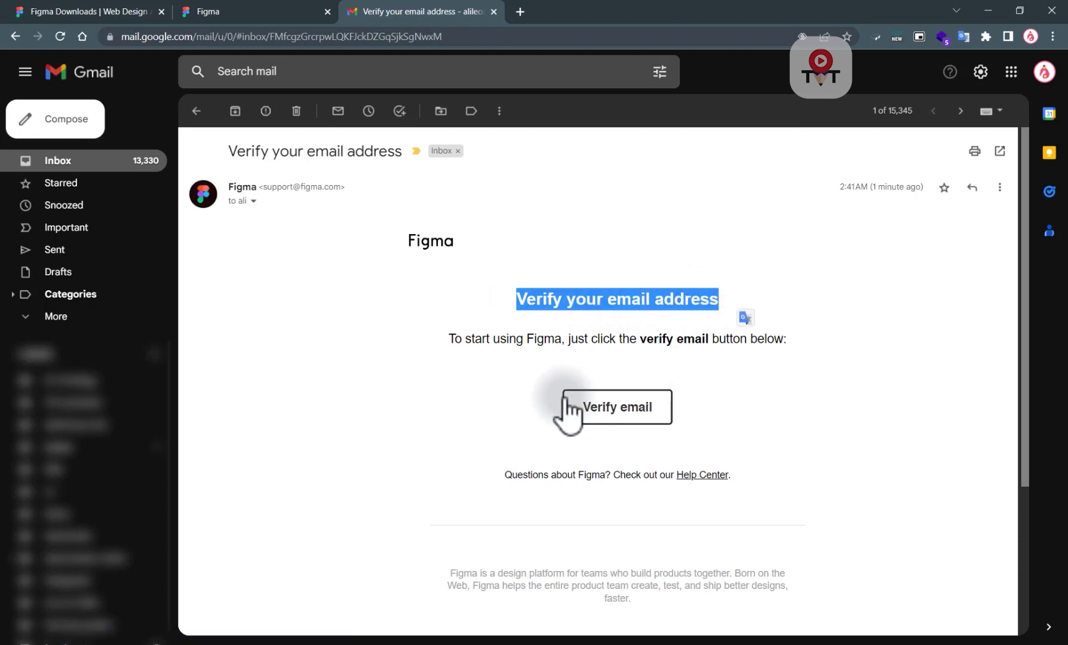
pyautogui.click(140, 113)
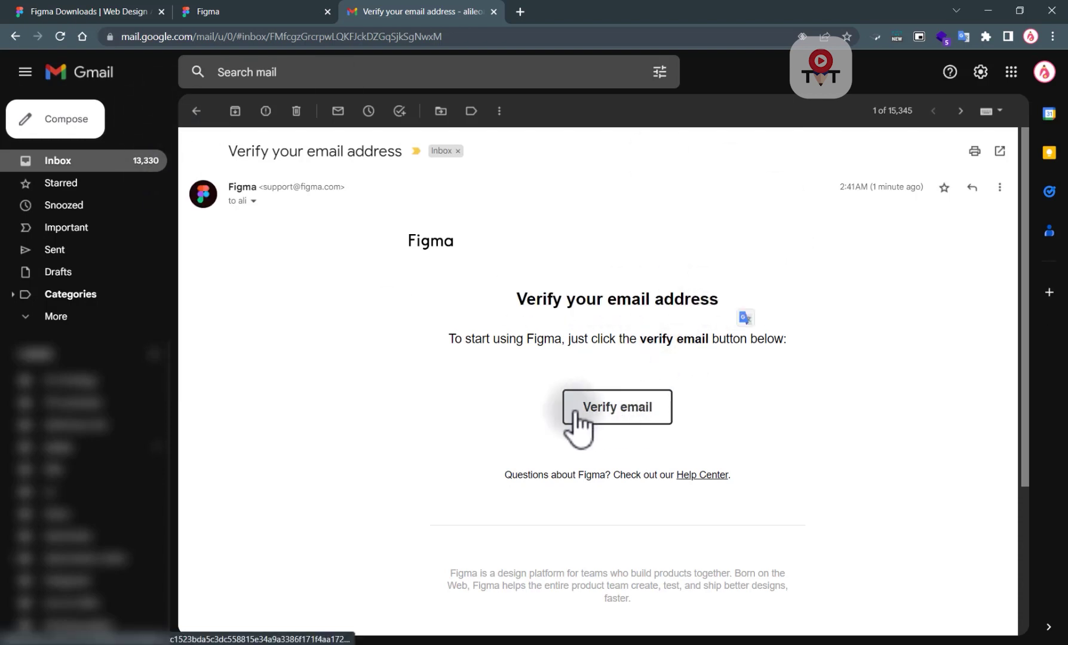
pyautogui.click(608, 409)
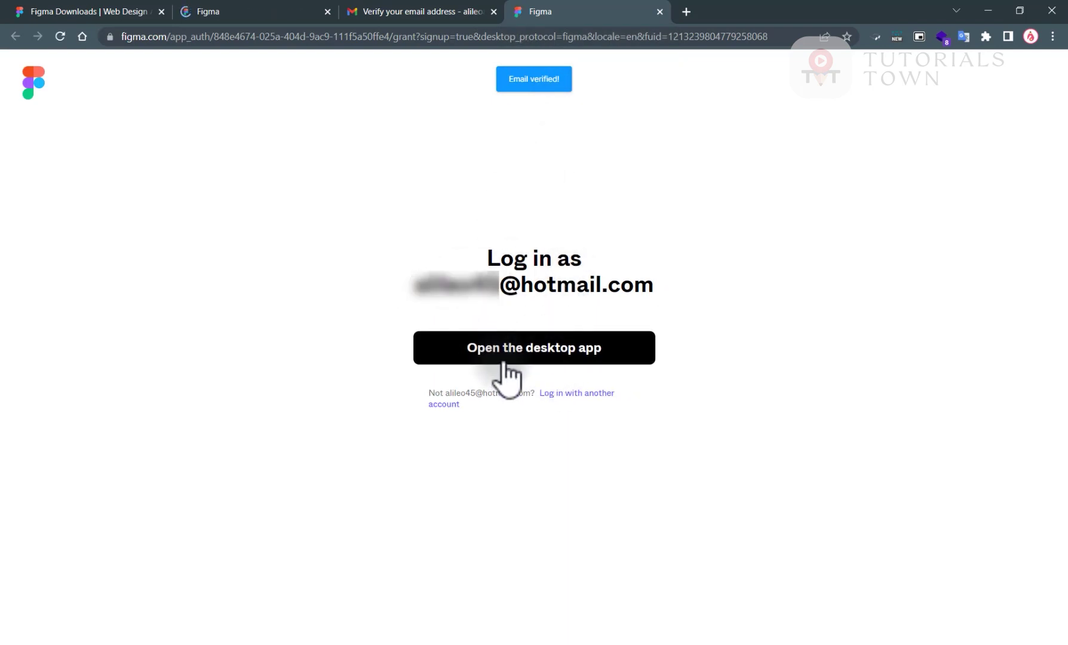
pyautogui.click(569, 352)
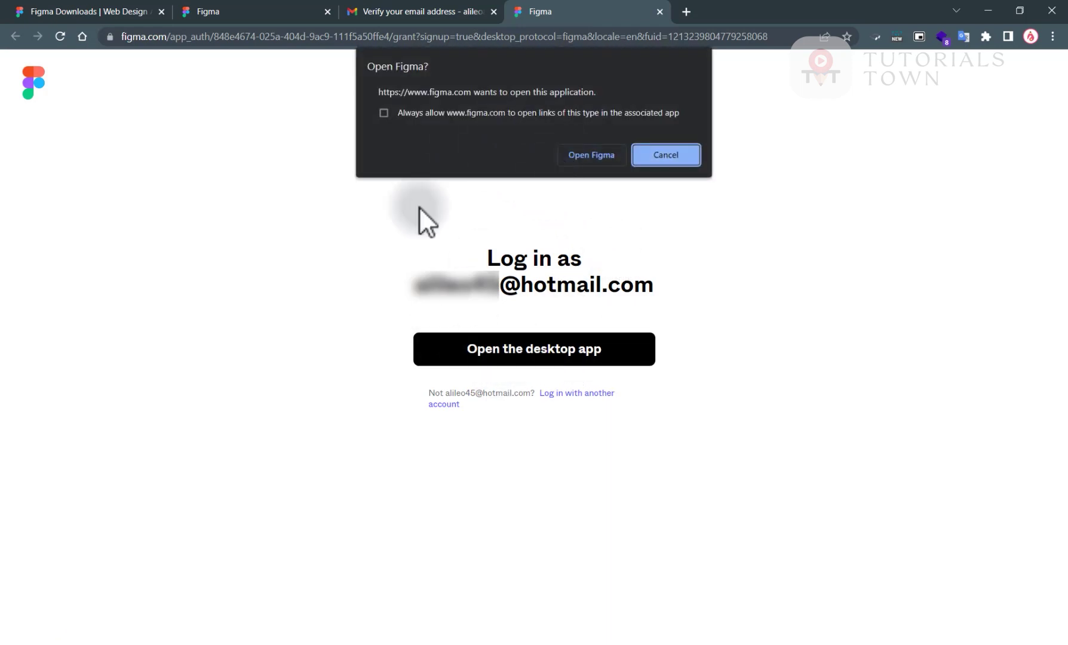
pyautogui.click(597, 155)
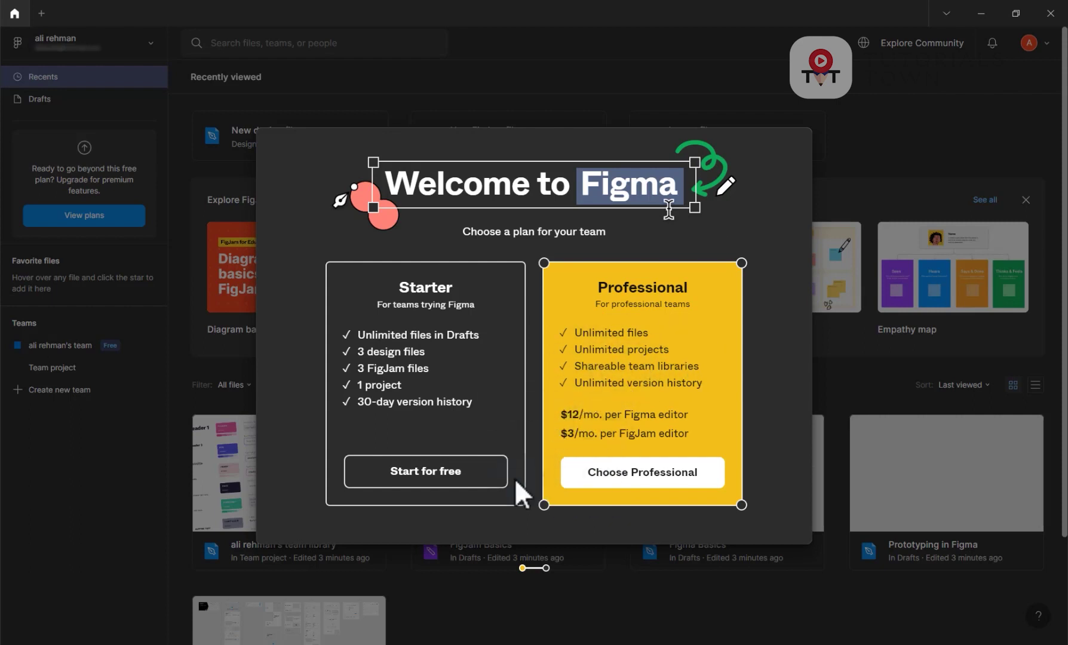
# Complete the welcome setup with the free Starter plan and the option to get started on your own, declining the file browser tour
pyautogui.click(417, 474)
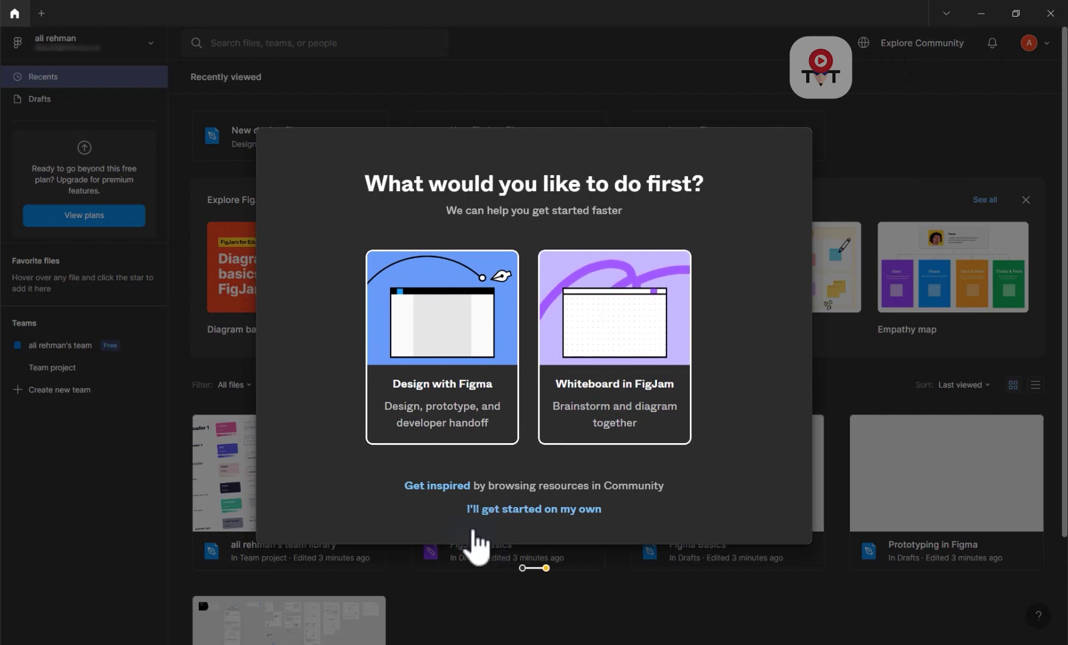
pyautogui.click(478, 511)
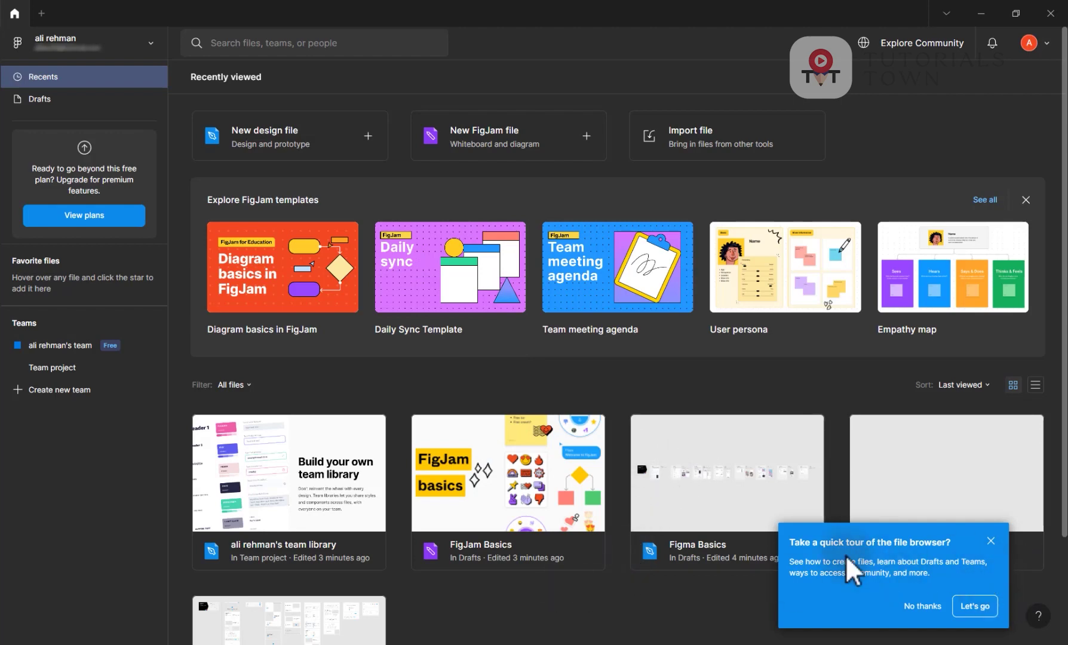
pyautogui.click(919, 606)
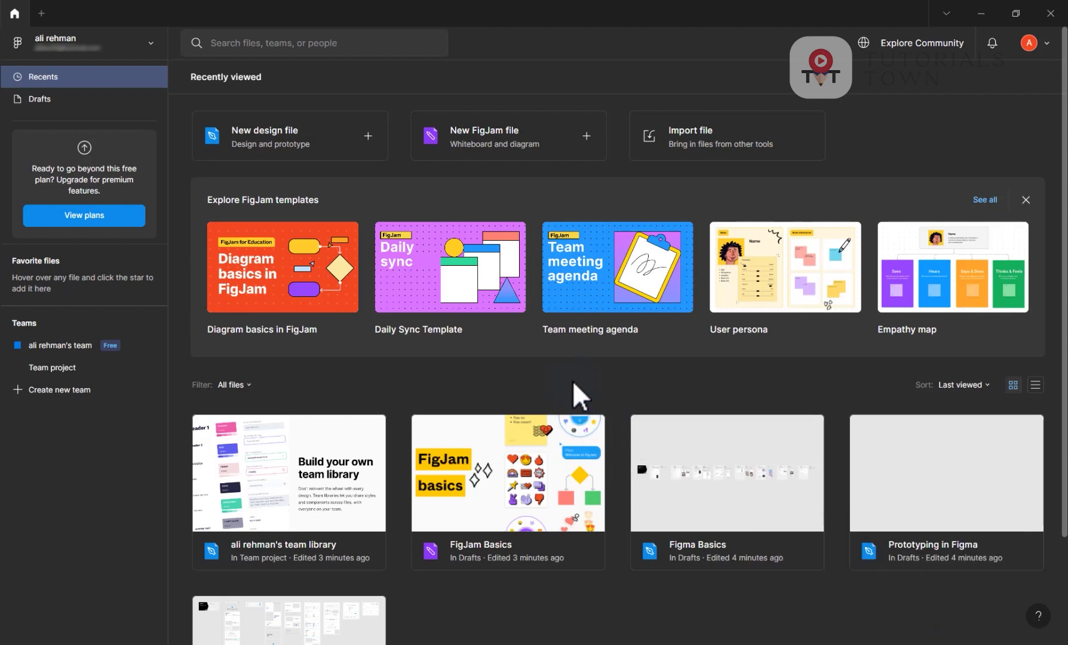
pyautogui.moveTo(641, 290)
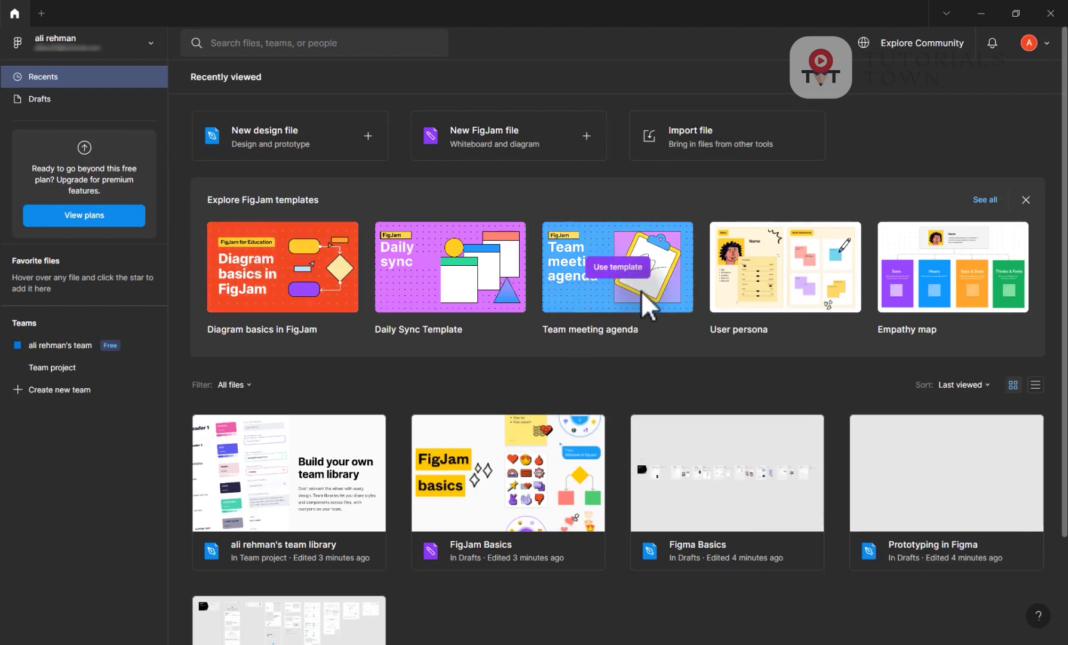